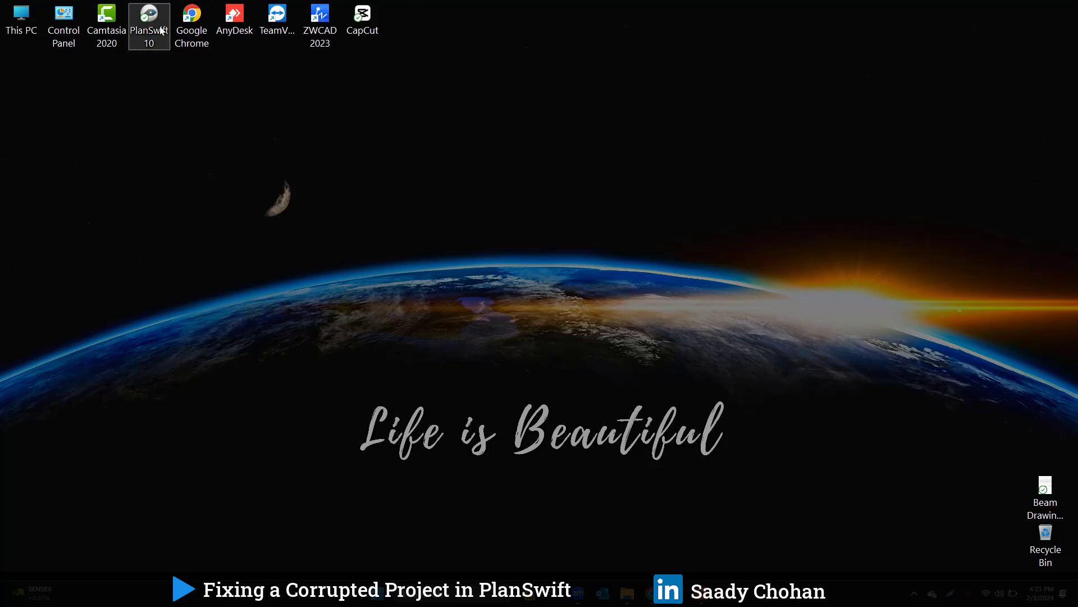
Launch PlanSwift 10 from its desktop shortcut to reach the start page
double_click(162, 31)
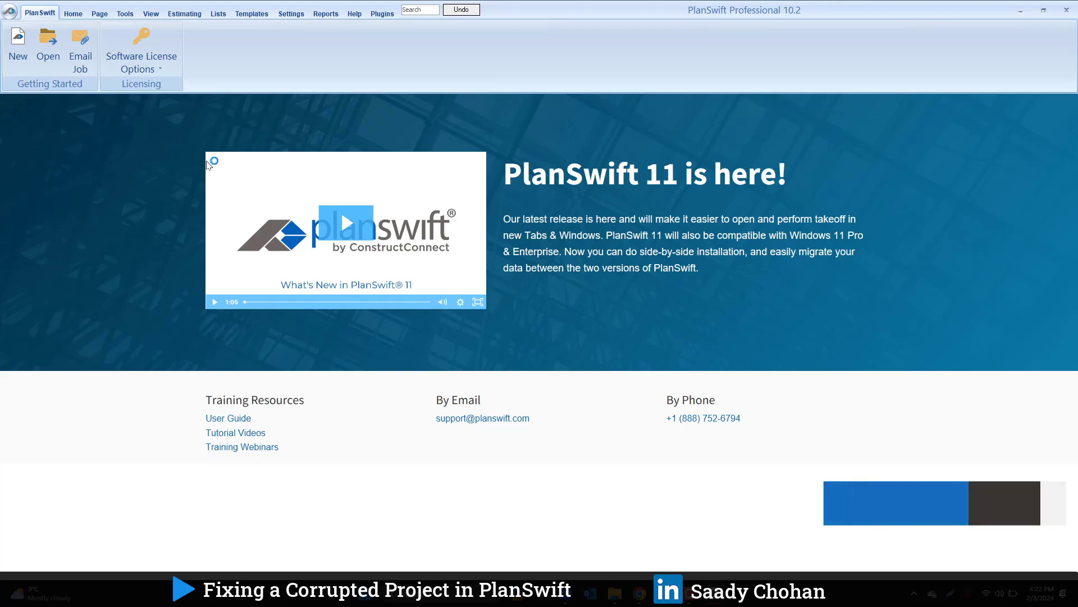
Bring up the Open Job list showing Sample Plan and PlanSwift Test Project
left_click(55, 47)
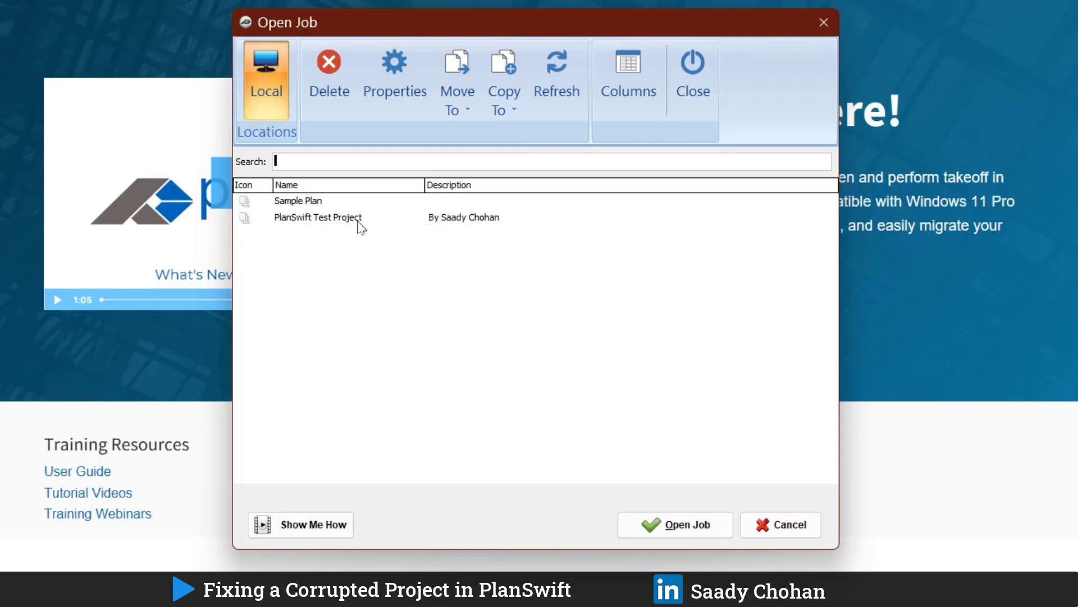
Open PlanSwift Test Project, which fails with a corrupt Data.xml error
double_click(360, 220)
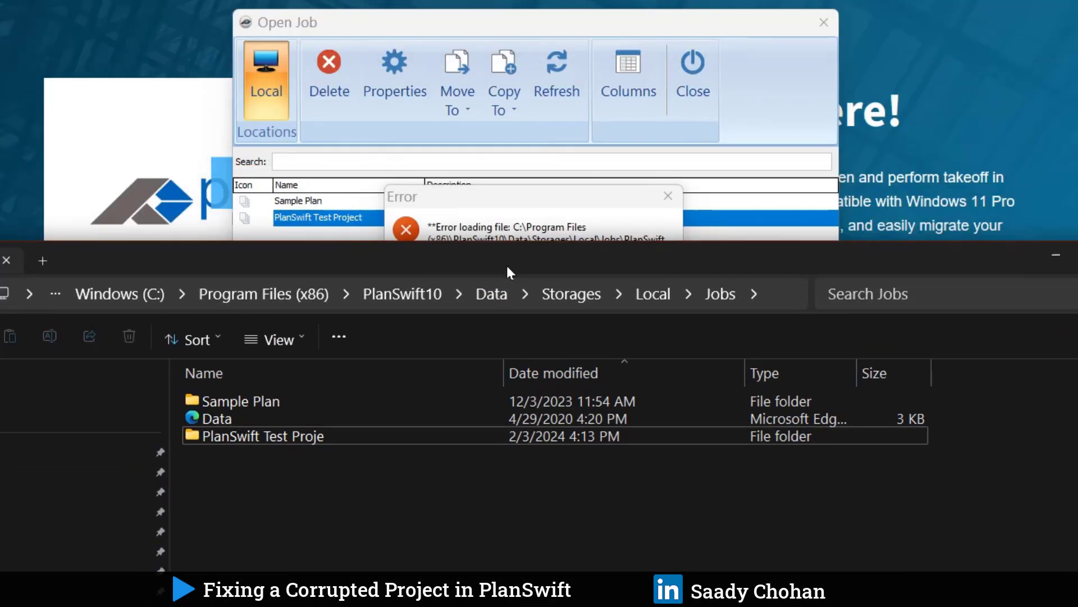
left_click_drag(506, 264, 497, 331)
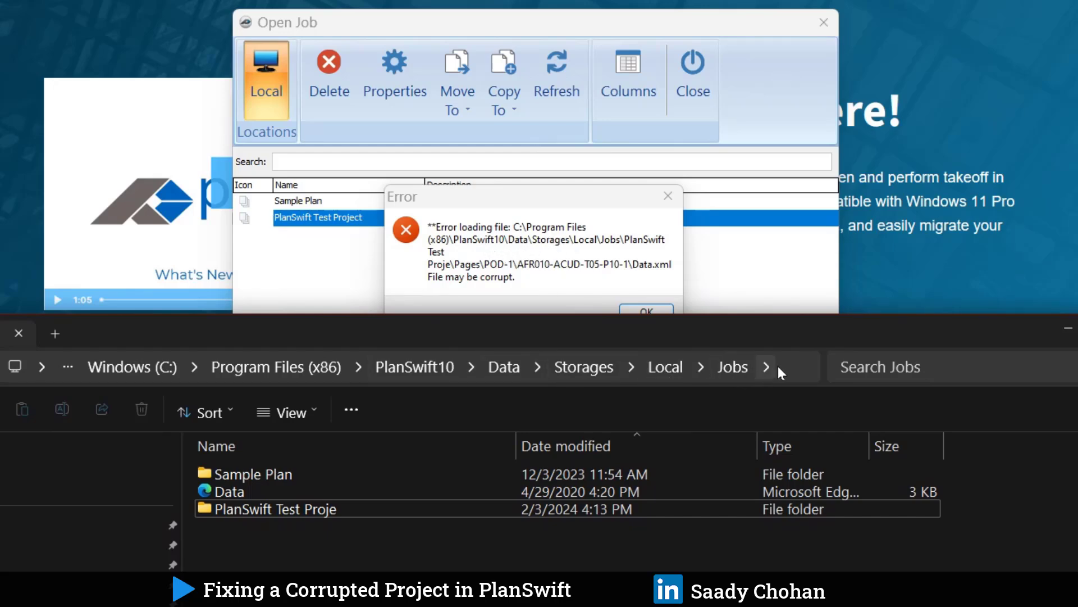
left_click(624, 363)
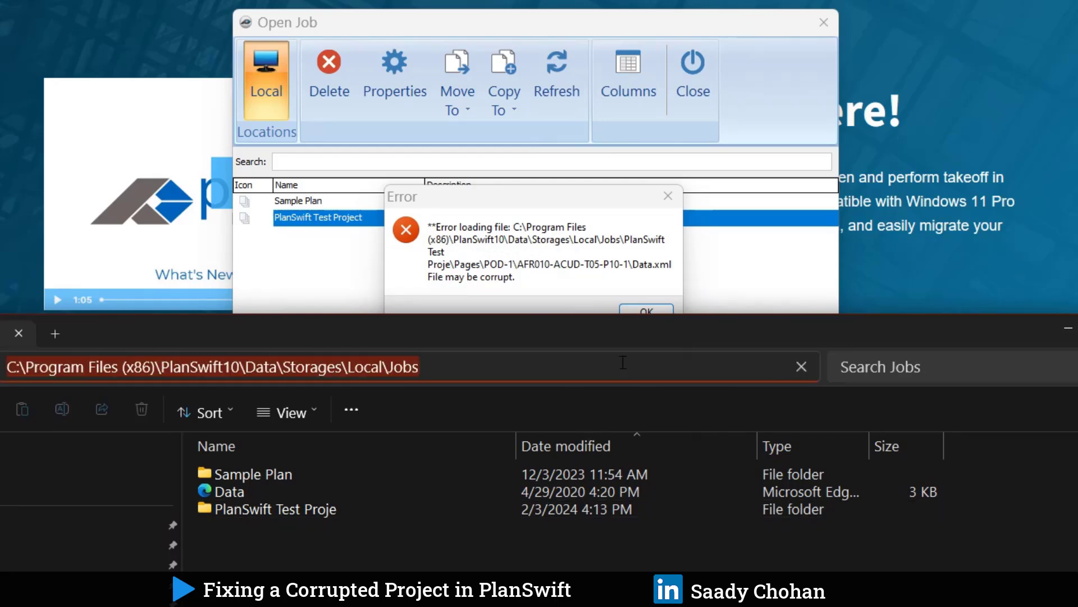
left_click(320, 511)
right_click(319, 511)
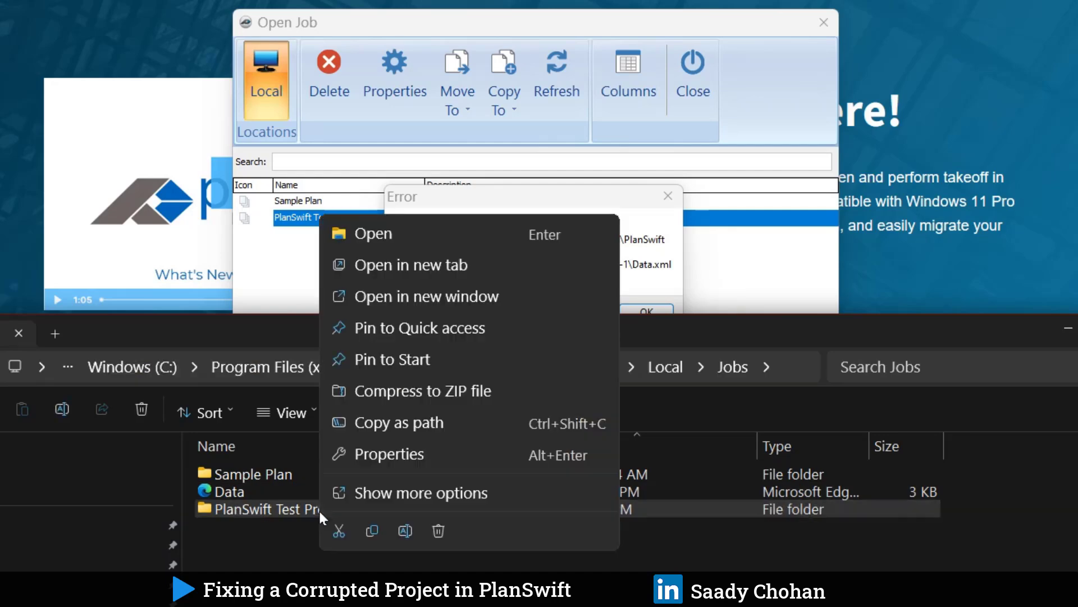
left_click(299, 561)
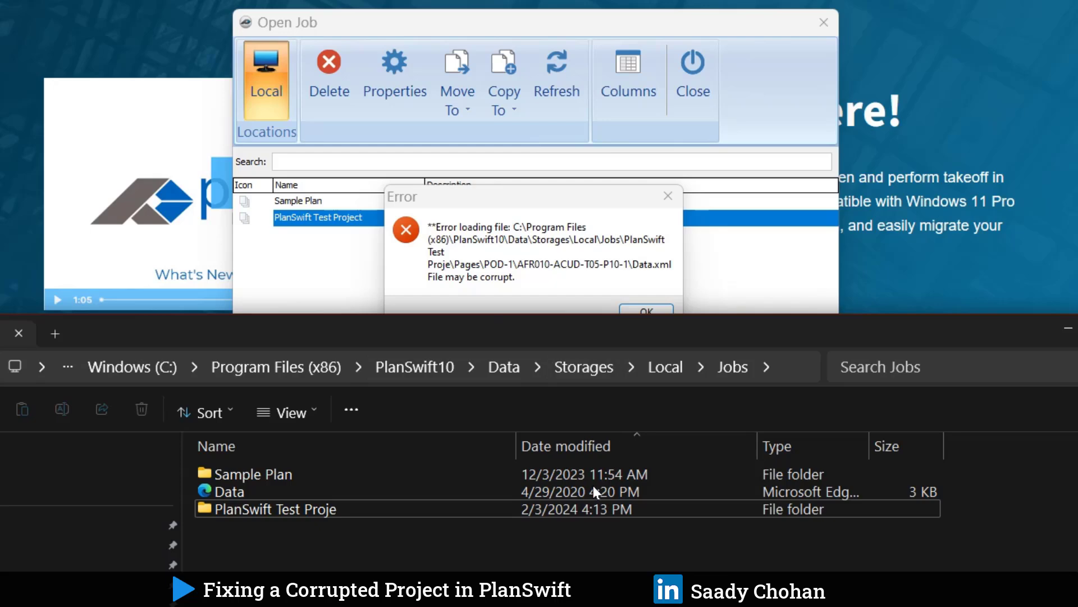
Move Explorer aside to read the full POD-1 Data.xml error, then return to Explorer
left_click_drag(526, 335, 542, 350)
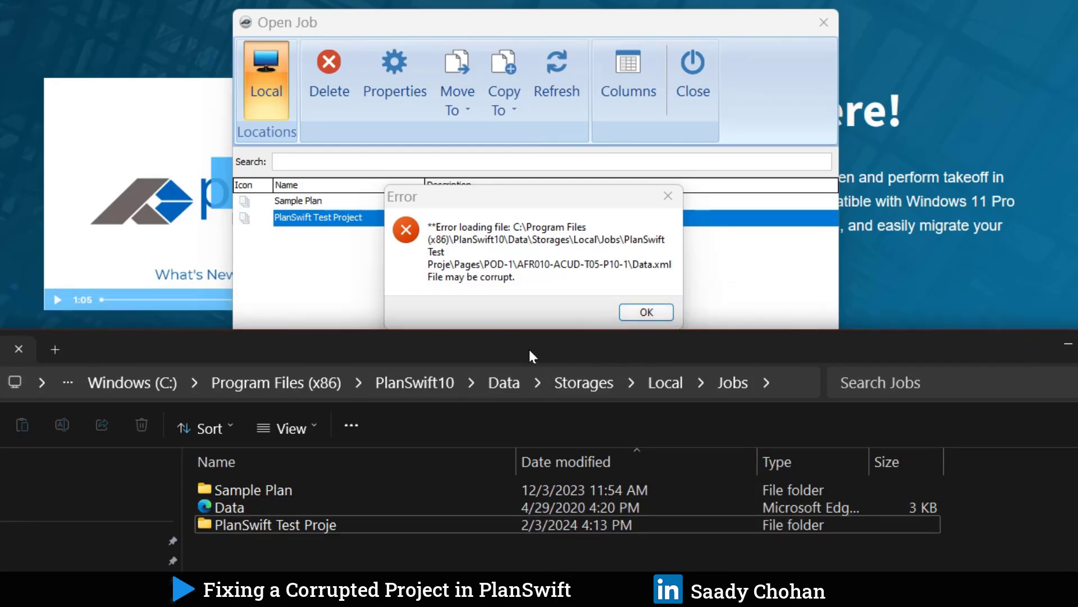
left_click(639, 384)
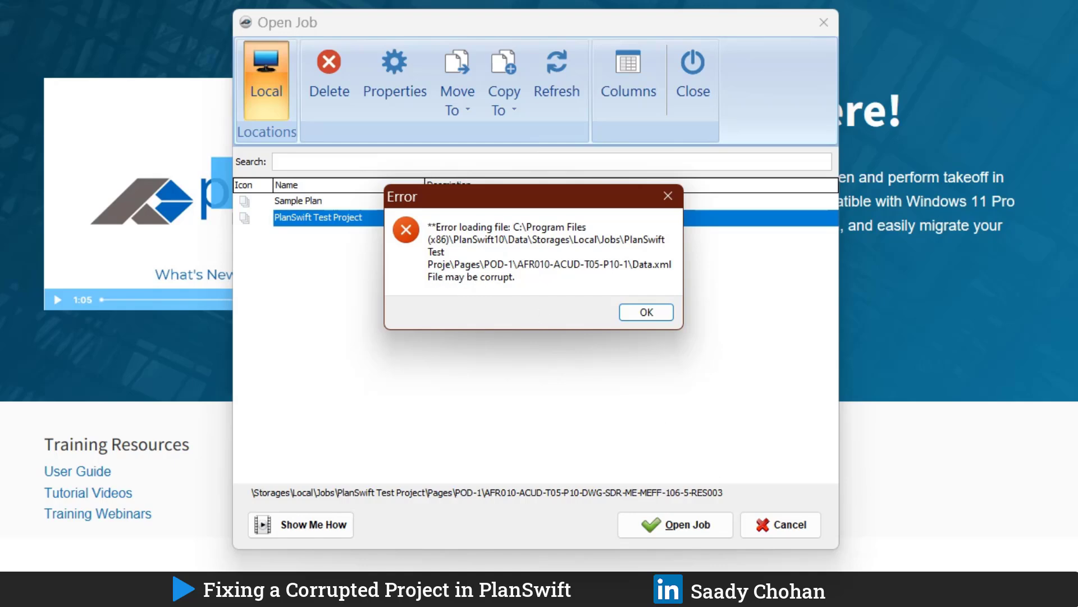
key("alt+Tab")
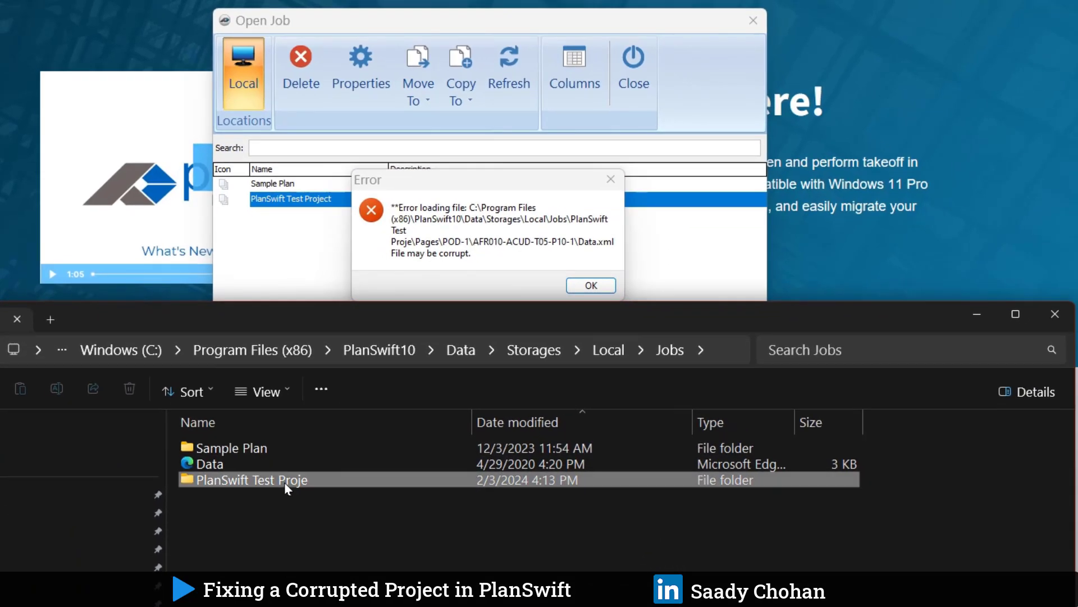
Browse the test project's Pages\POD-1 into AFR010-ACUD-T05-P10-1 to find its Data file
double_click(307, 524)
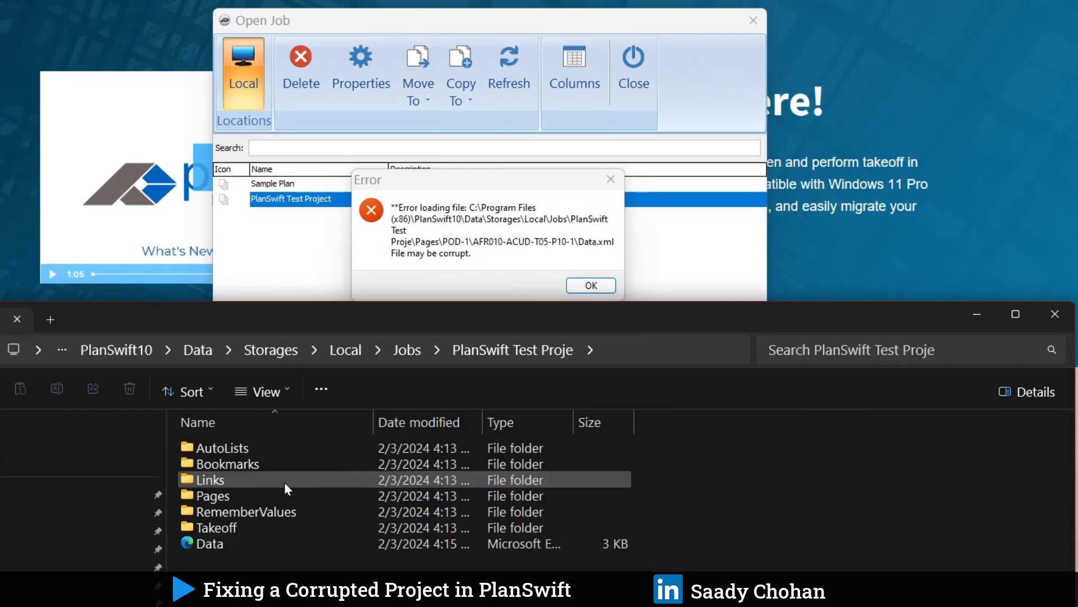
double_click(238, 495)
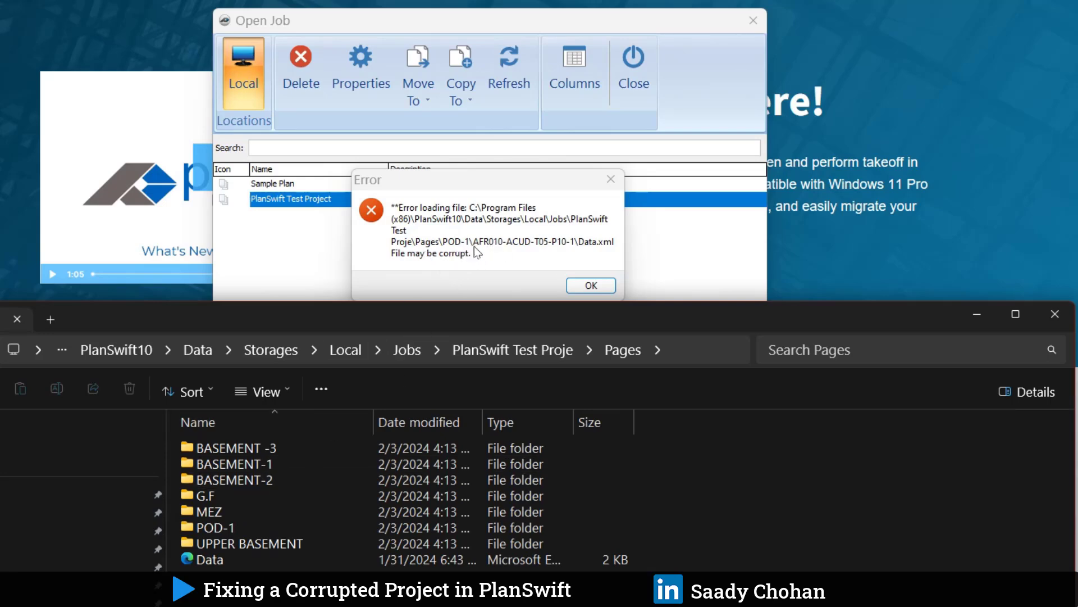
double_click(245, 531)
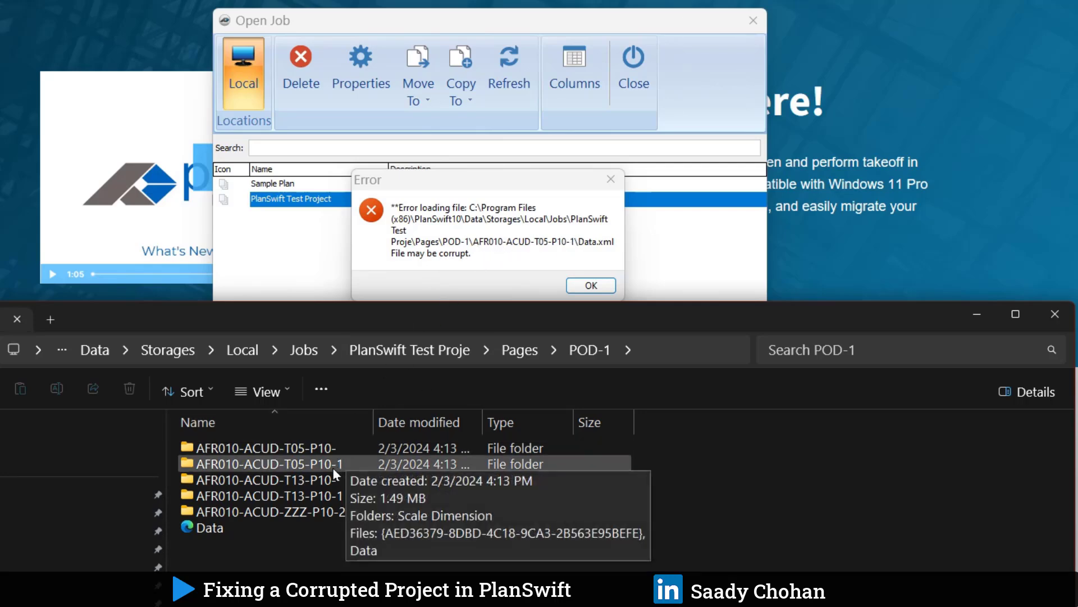
left_click(331, 467)
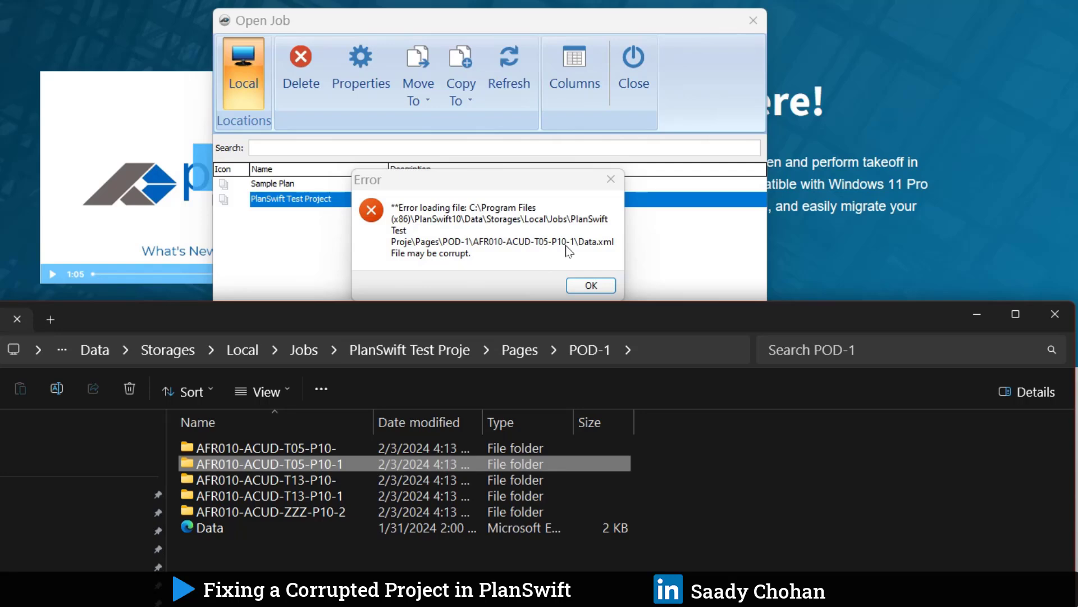
double_click(346, 465)
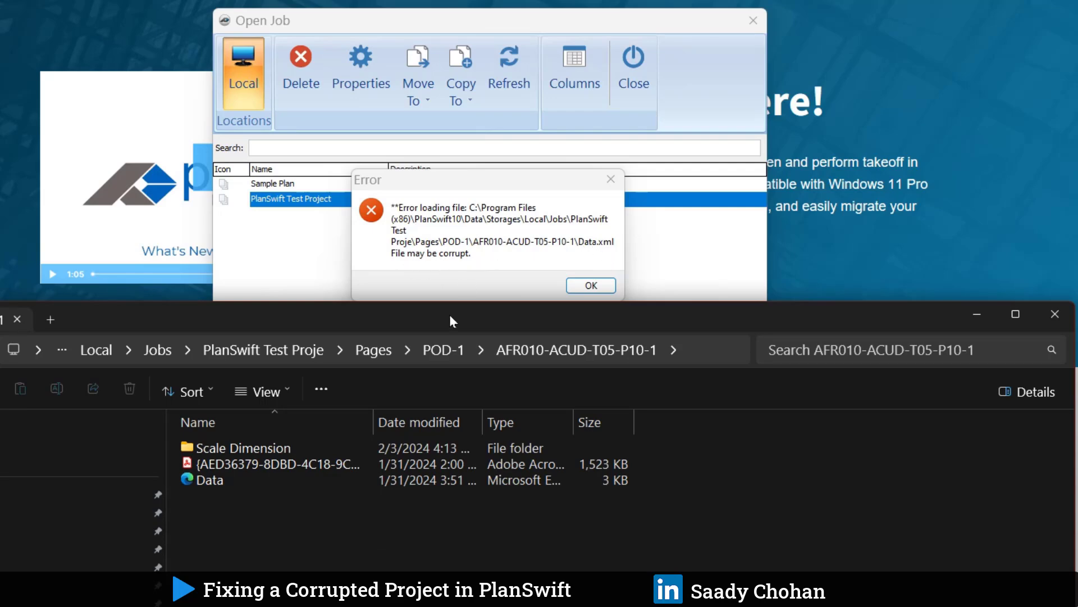
Widen the Name column to read the PDF name, select Data, and return to POD-1
left_click_drag(376, 423, 476, 422)
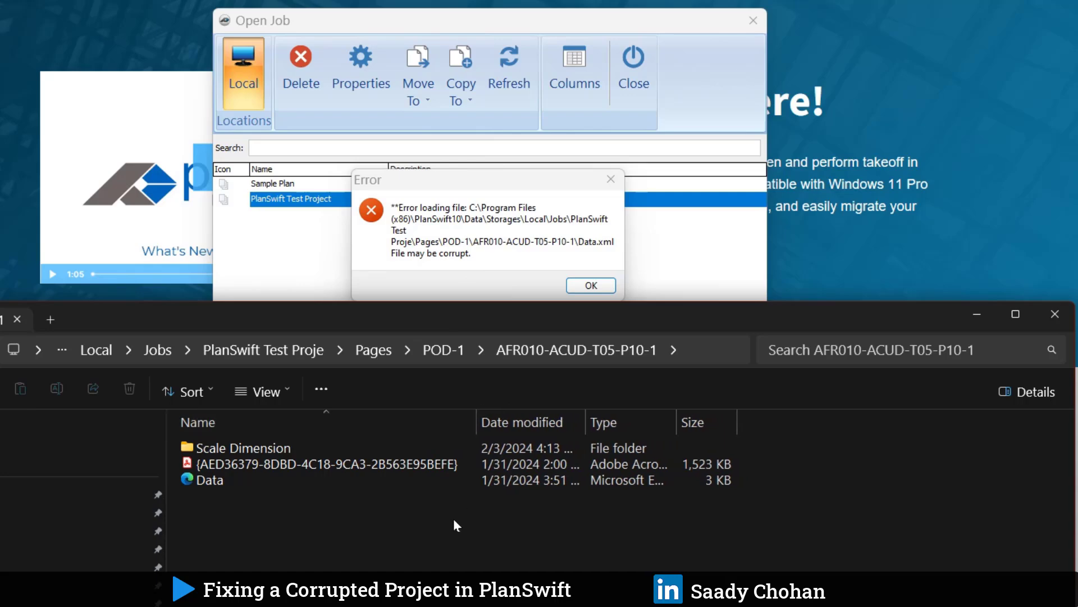
left_click(199, 484)
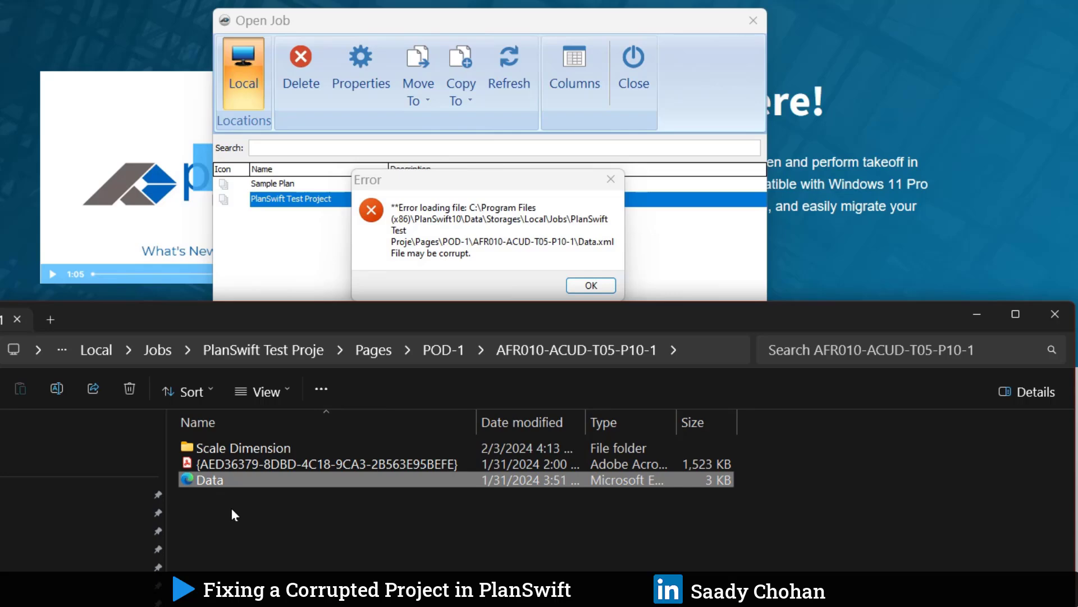
left_click(232, 509)
left_click(213, 484)
key("alt+Up")
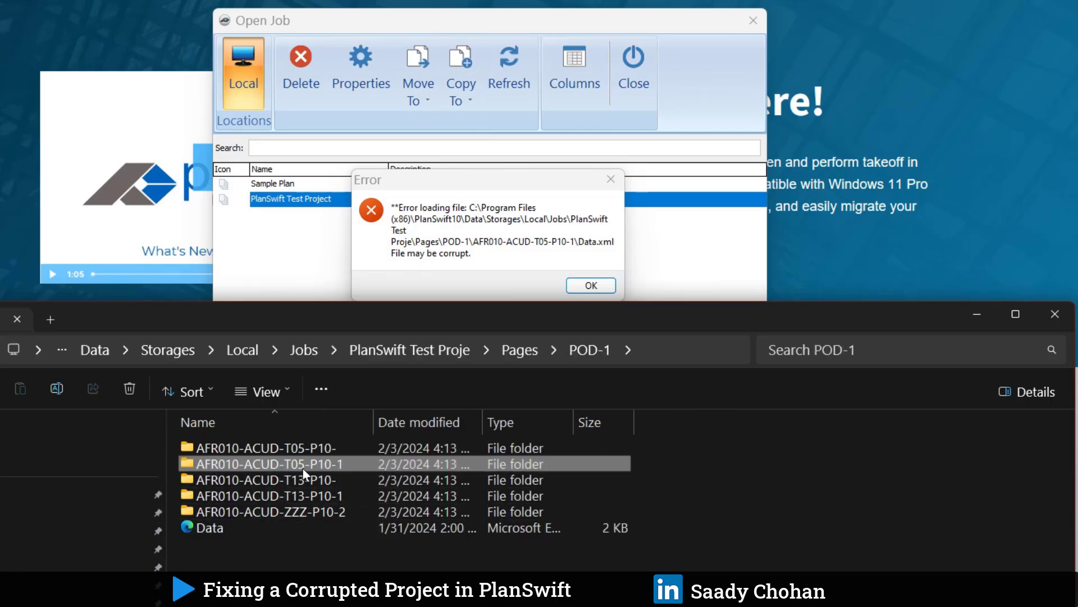
mouse_move(279, 463)
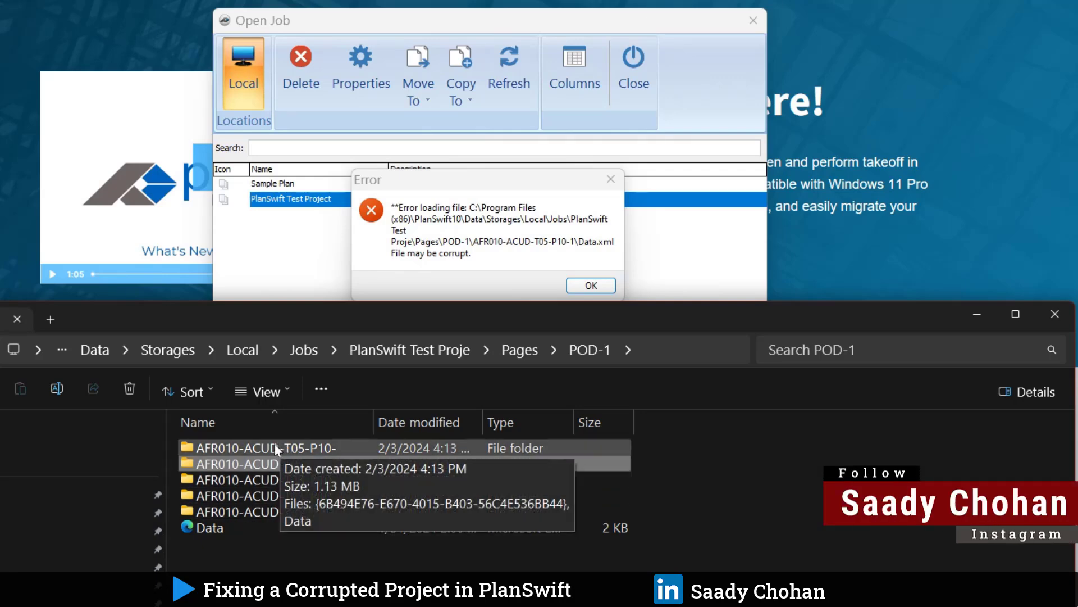
left_click(292, 464)
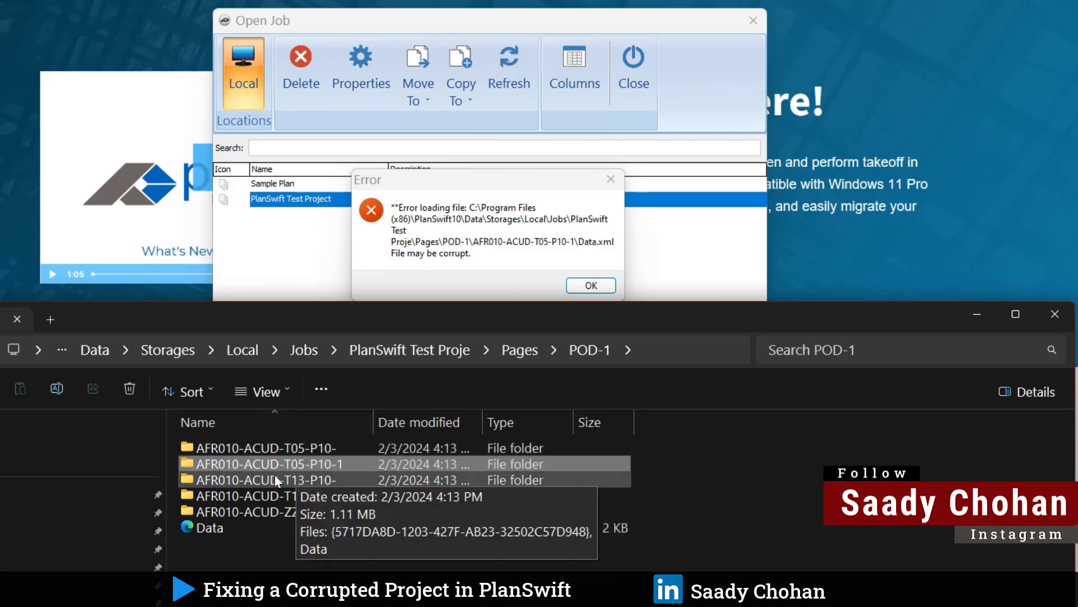
Copy the working Data file from the AFR010-ACUD-T05-P10- page folder
double_click(309, 447)
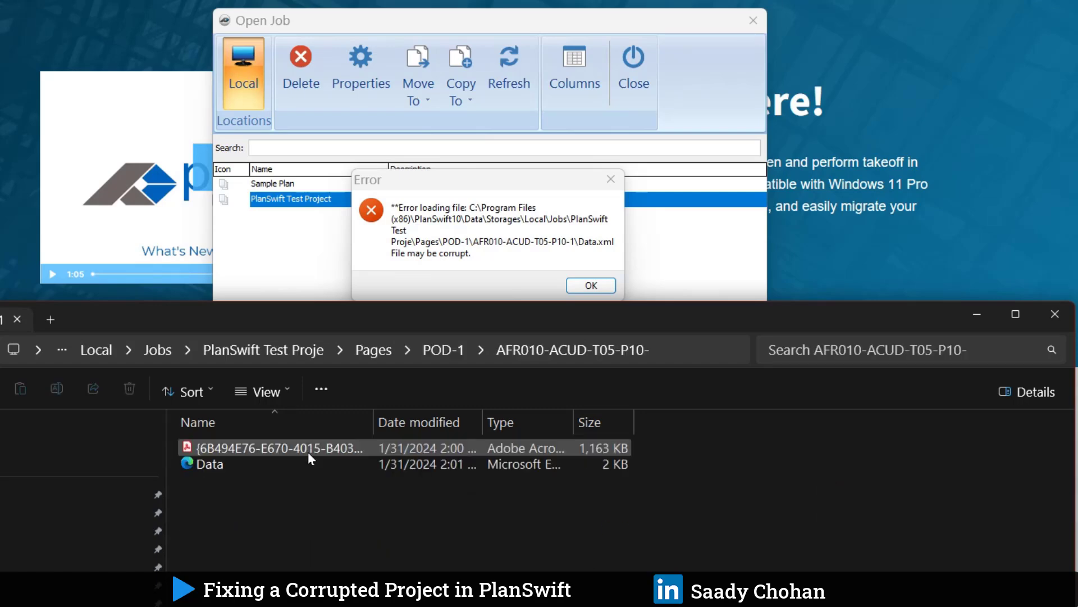
right_click(228, 467)
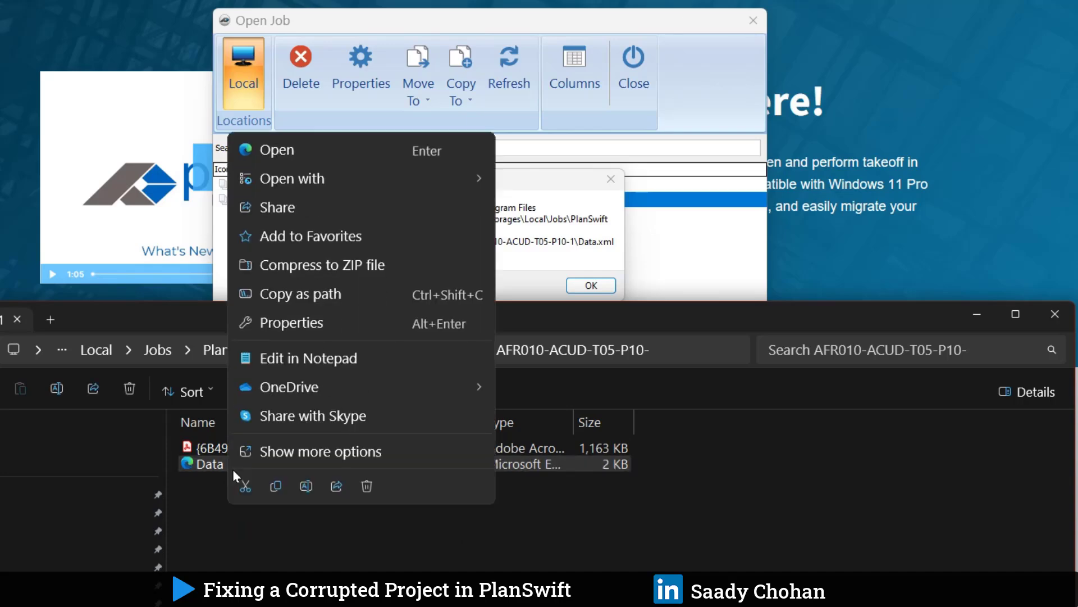
key("Escape")
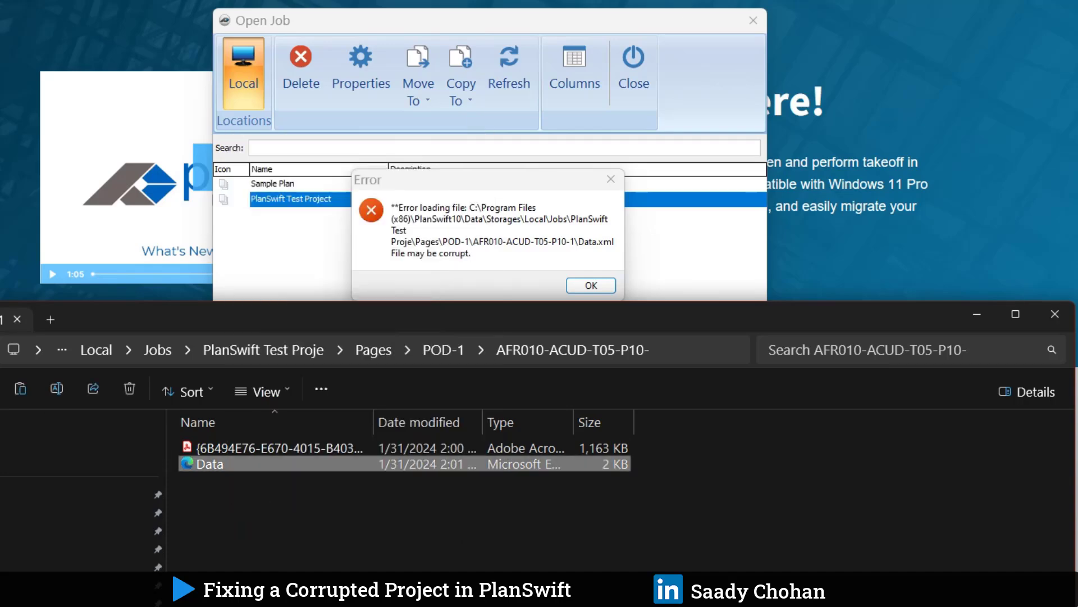
key("alt+Up")
Paste it into AFR010-ACUD-T05-P10-1, replacing the corrupt Data file, and recheck the folder
double_click(258, 463)
right_click(291, 527)
left_click(310, 542)
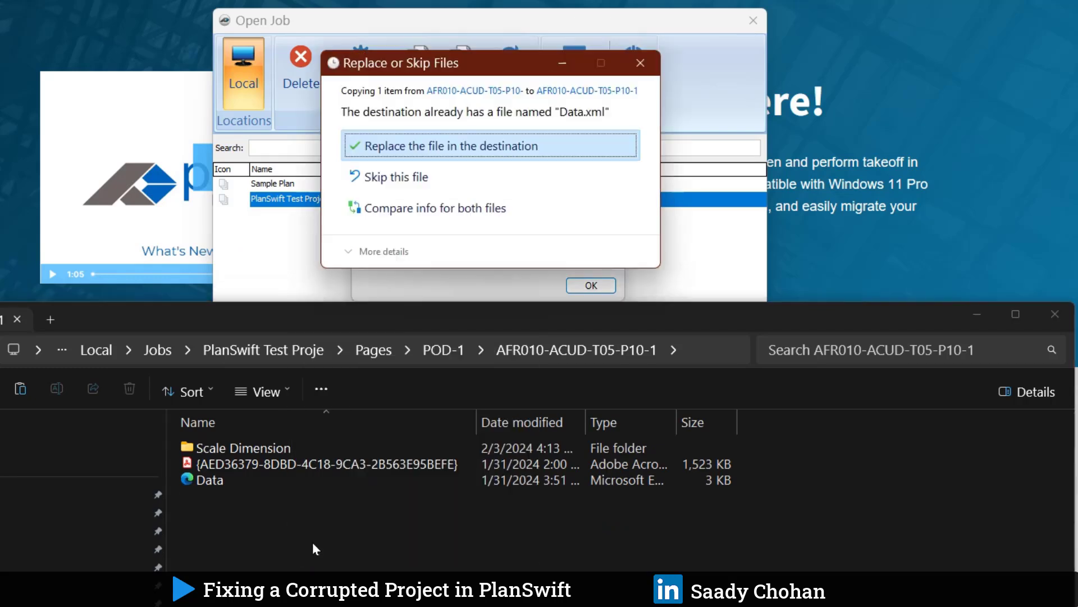
left_click(451, 148)
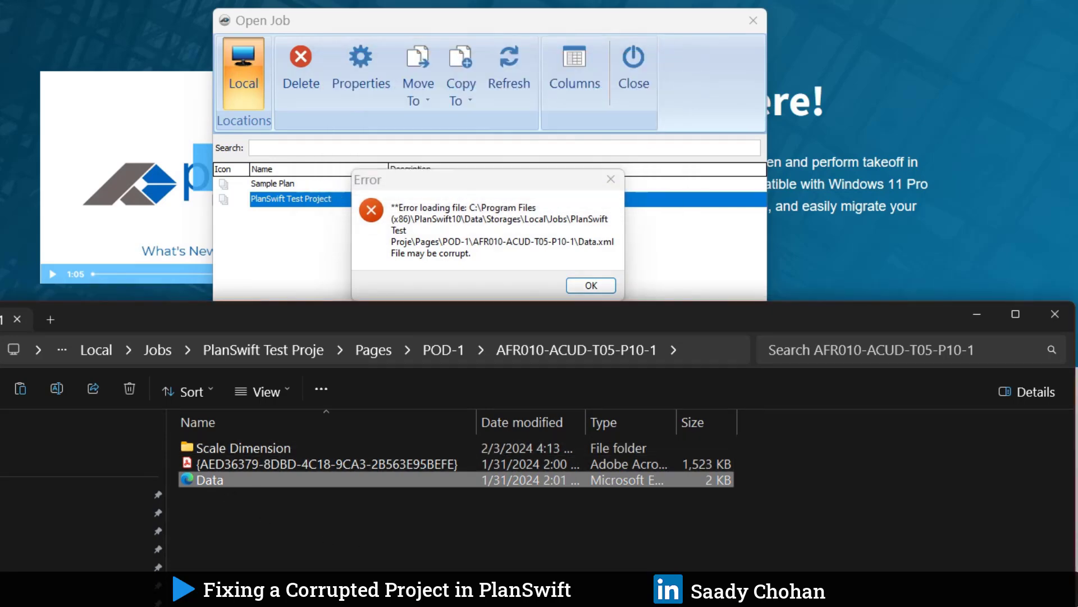
key("alt+Up")
double_click(273, 467)
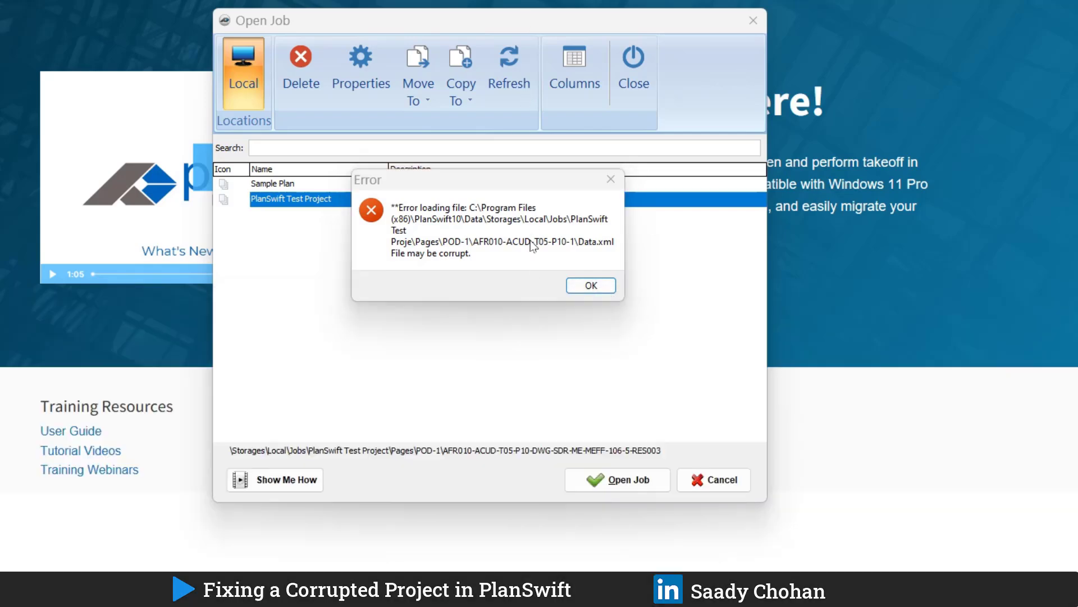
Dismiss the page error and retry the job while browsing POD-1 folders like AFR010-ACUD-T13-P10-
left_click(590, 287)
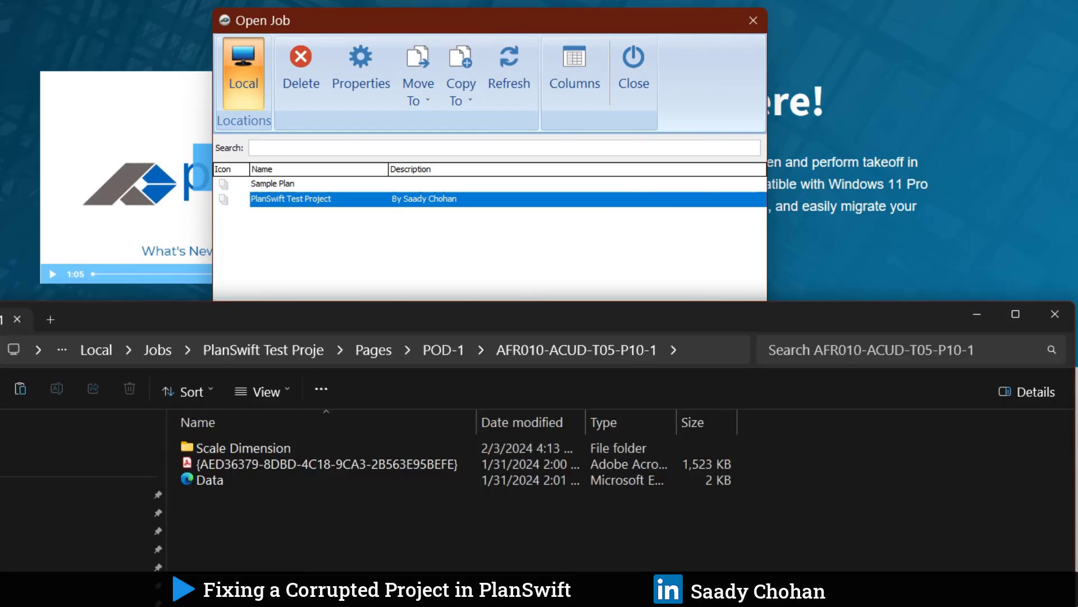
key("alt+Up")
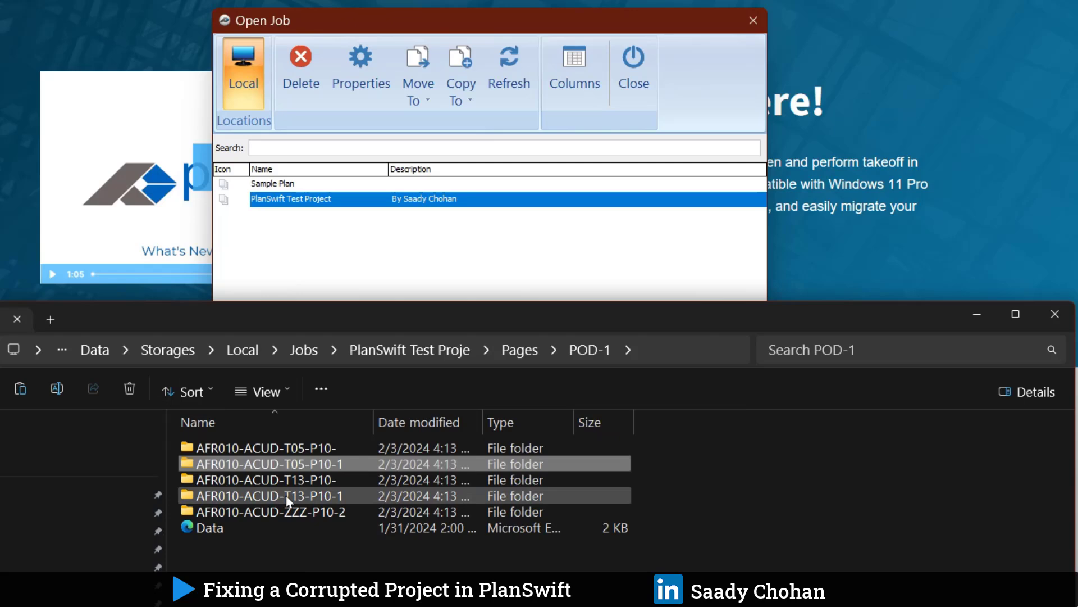
double_click(296, 476)
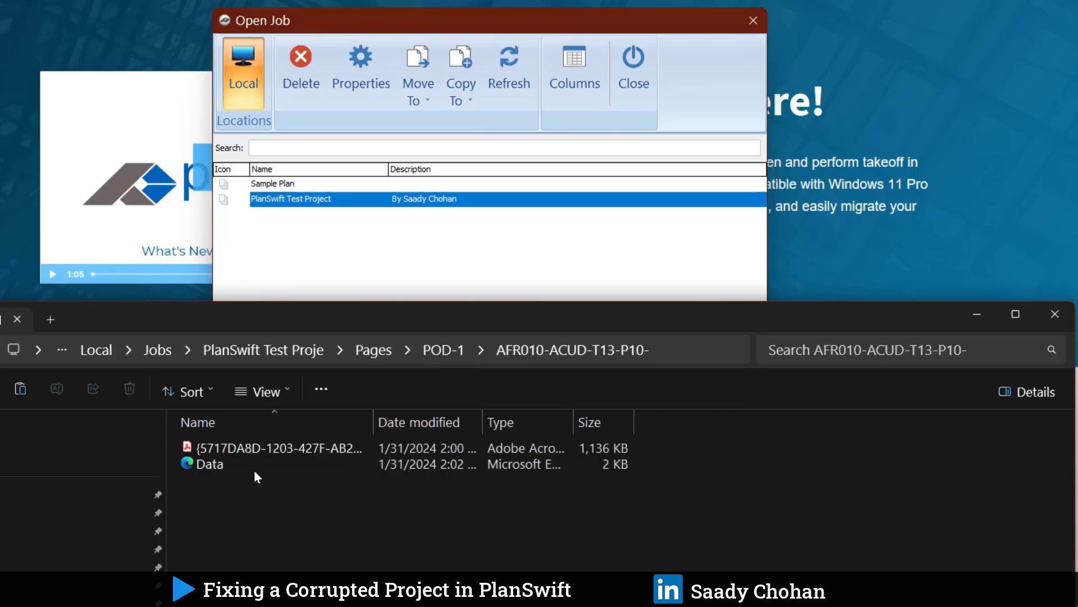
key("alt+Up")
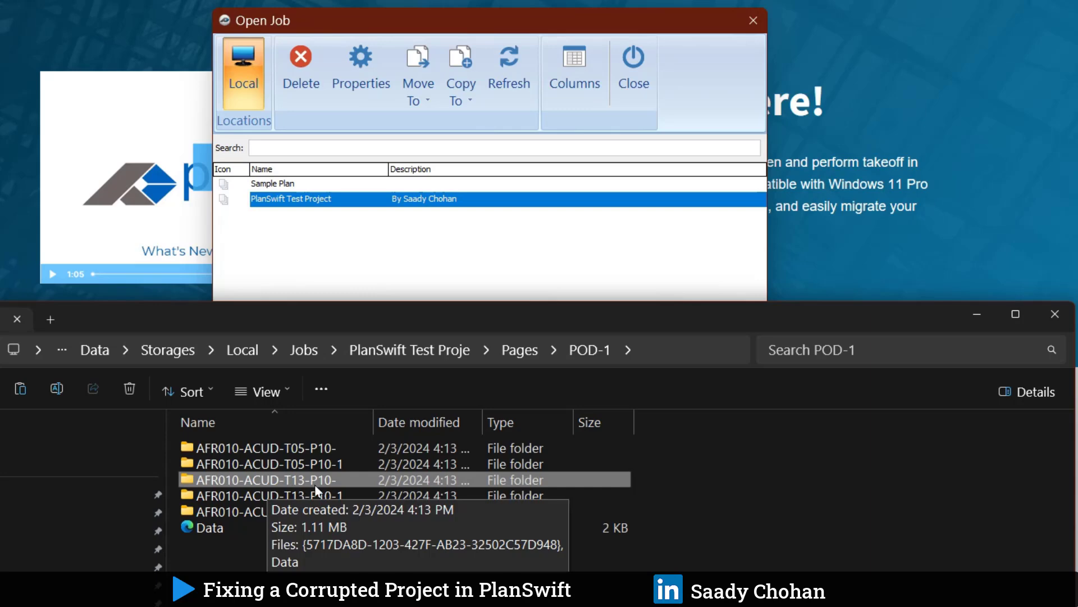
mouse_move(296, 515)
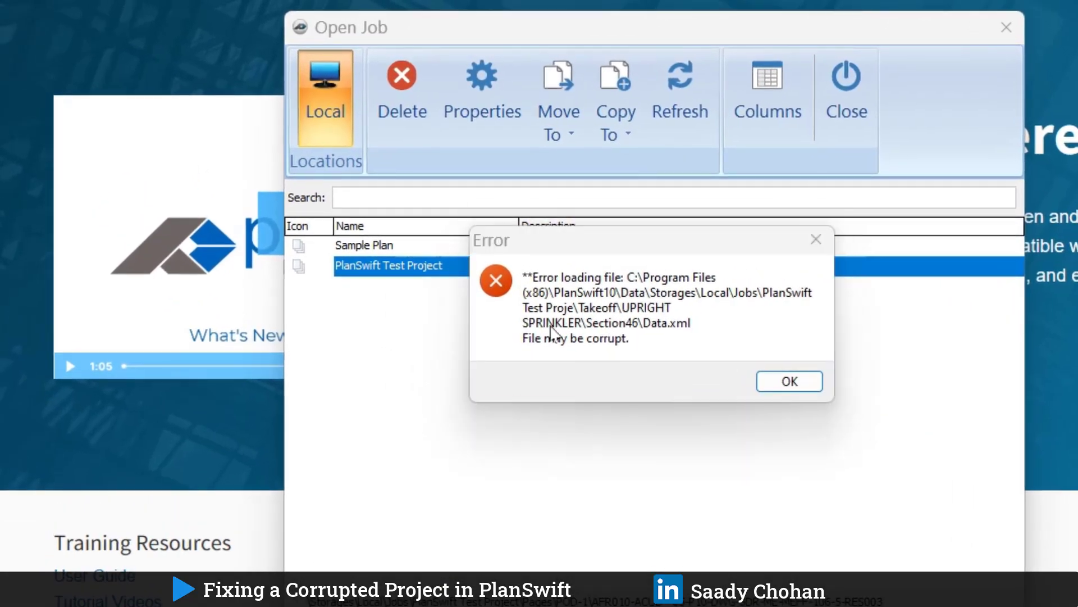
Bring up the Section46 error, then navigate from the project folder into its Takeoff folder
left_click(438, 260)
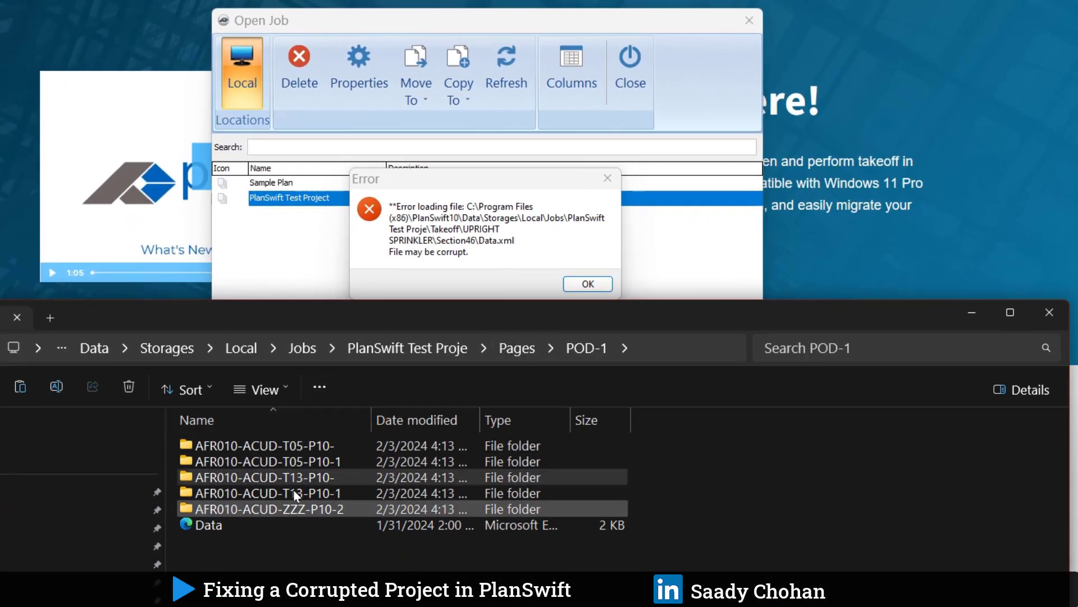
left_click(440, 347)
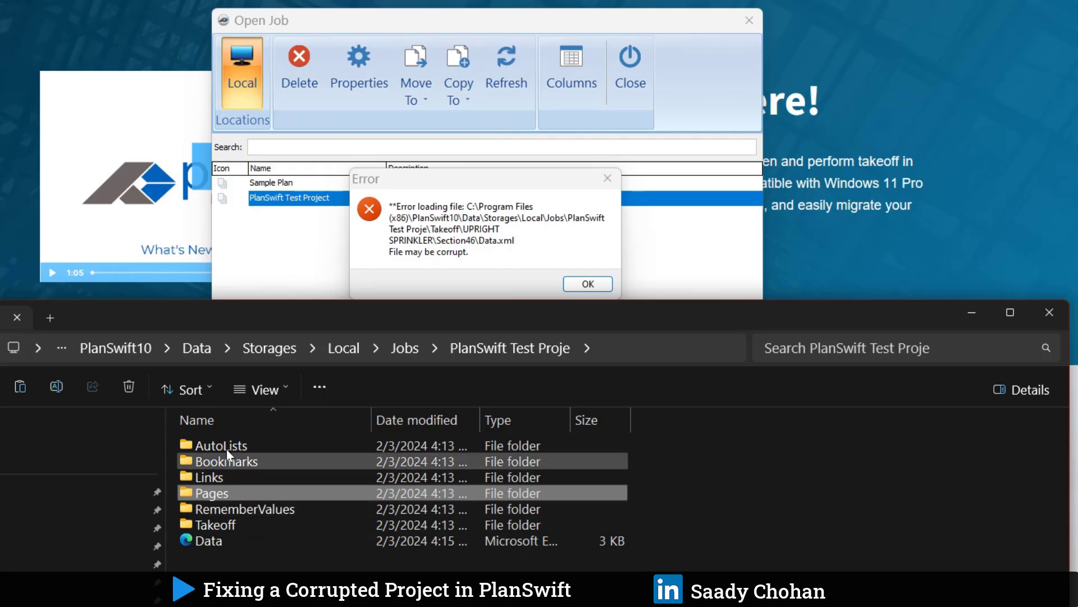
double_click(228, 493)
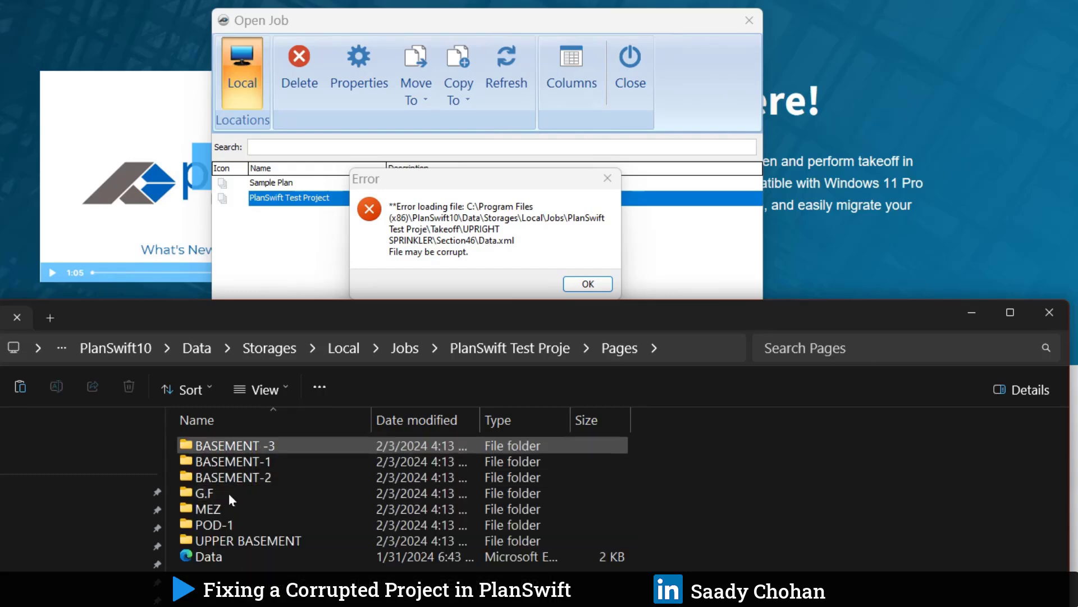
key("alt+Left")
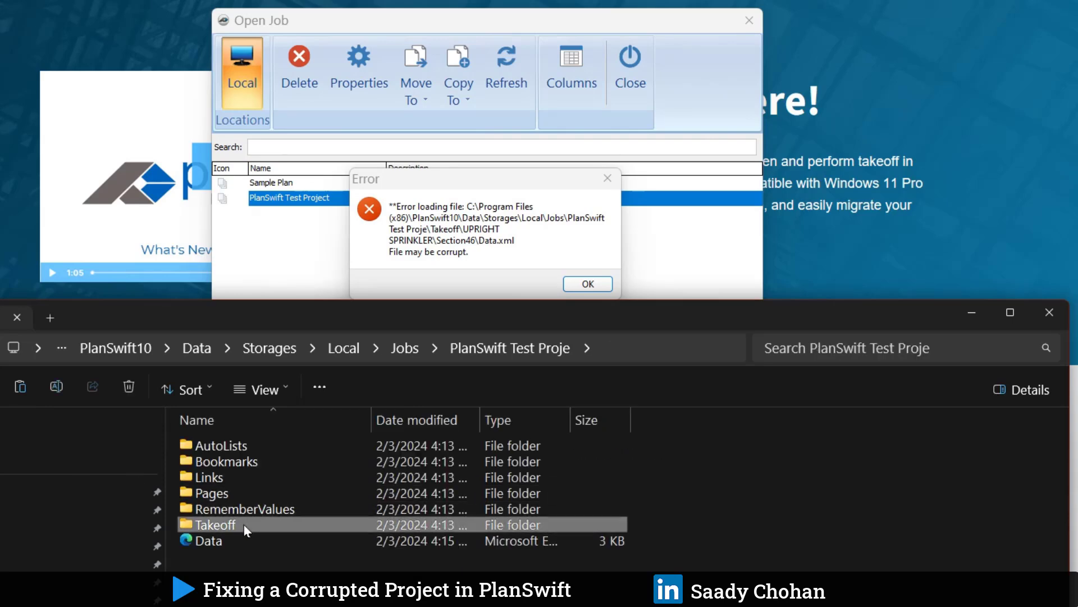
double_click(244, 525)
scroll(258, 474, "down", 1)
scroll(257, 474, "down", 5)
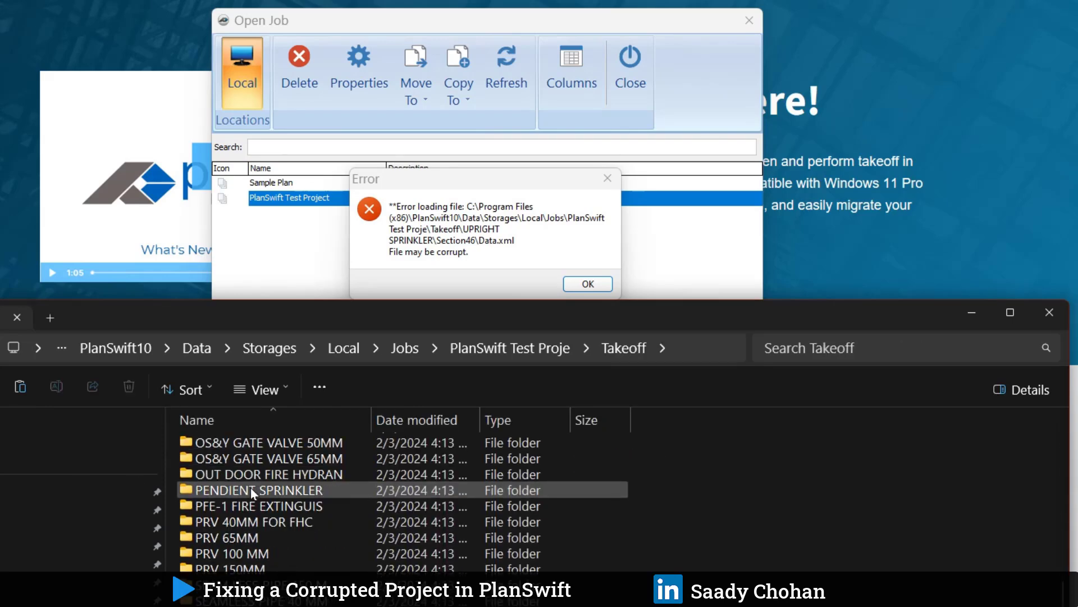
scroll(251, 488, "up", 6)
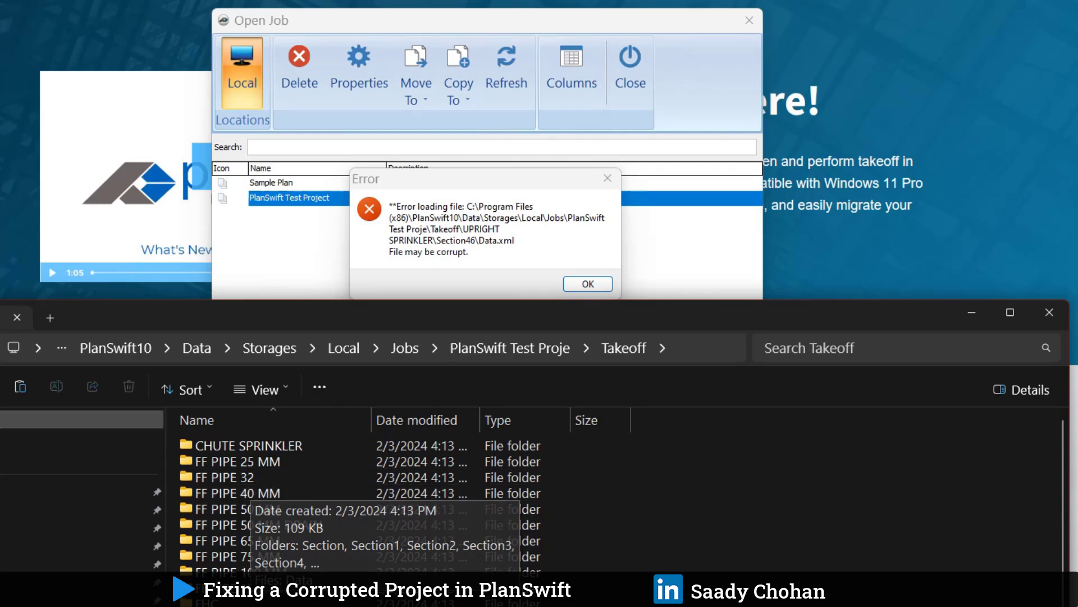
key("F5")
key("alt+Left")
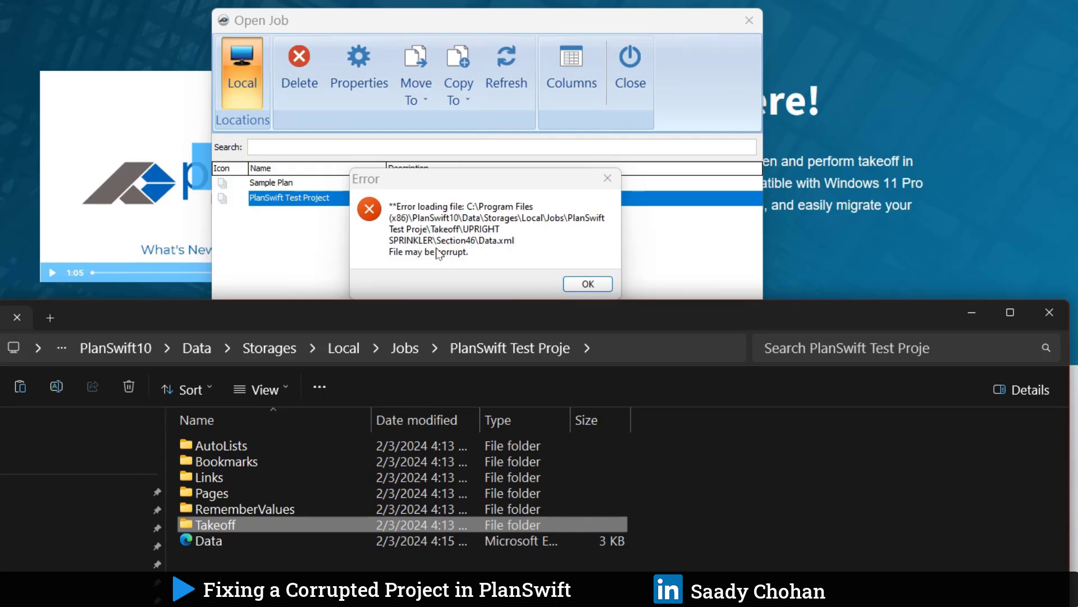
double_click(222, 527)
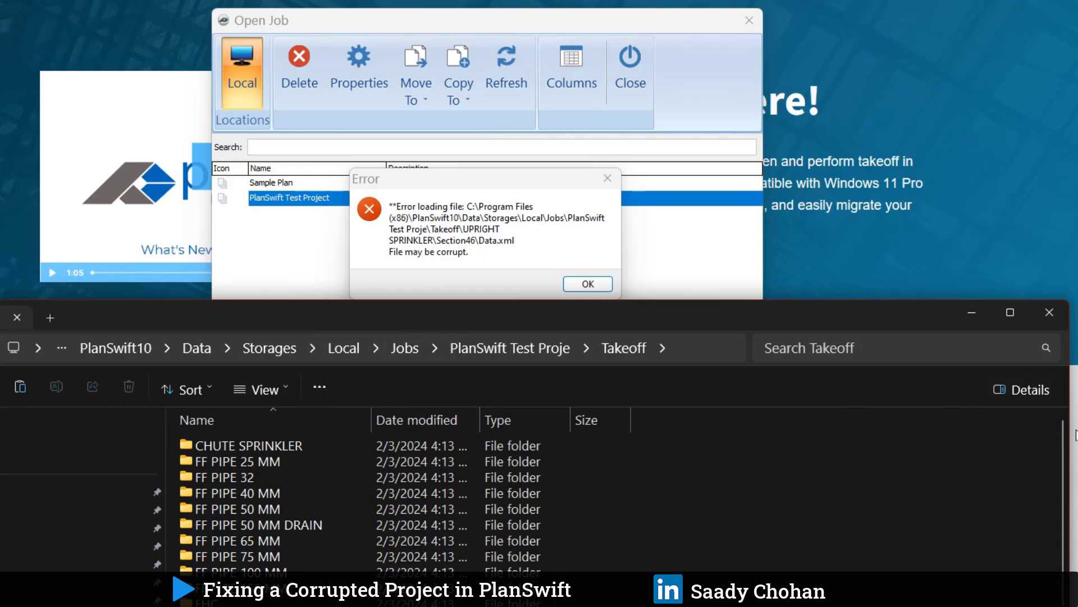
Narrow the Explorer window and place it beside the PlanSwift error message
left_click_drag(1068, 436, 542, 389)
left_click_drag(504, 322, 329, 76)
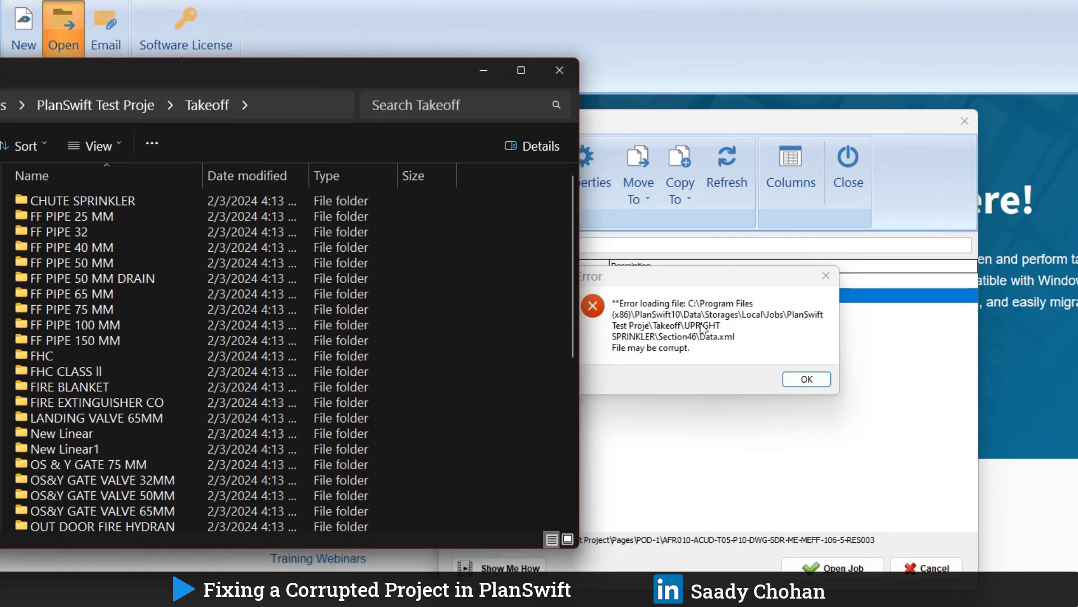
scroll(136, 441, "down", 1)
scroll(136, 444, "down", 5)
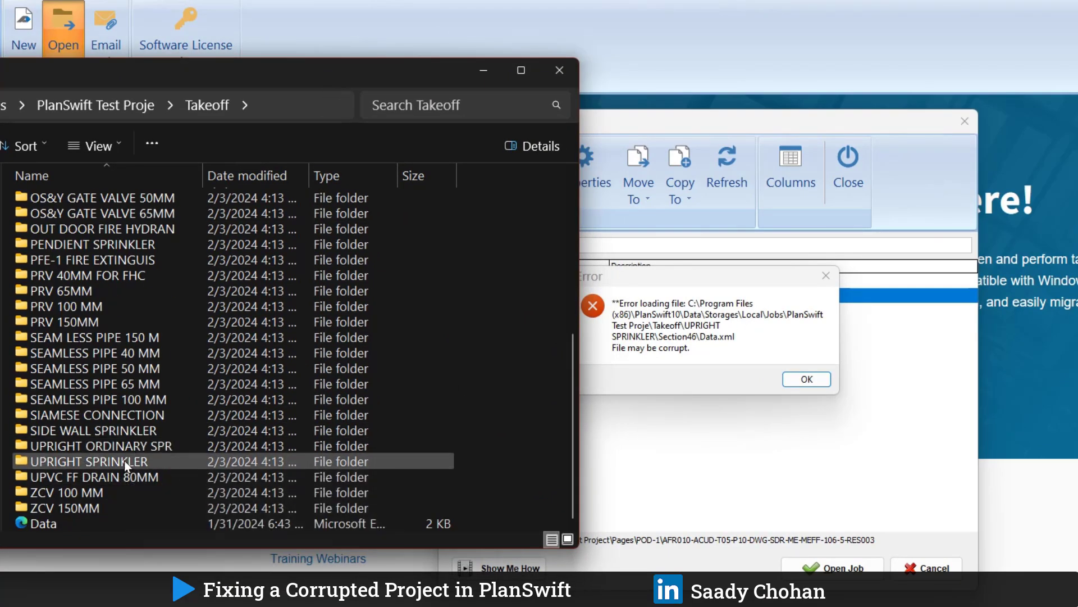
Open UPRIGHT SPRINKLER, scroll to Section46 and check that it holds a single Data file
double_click(123, 460)
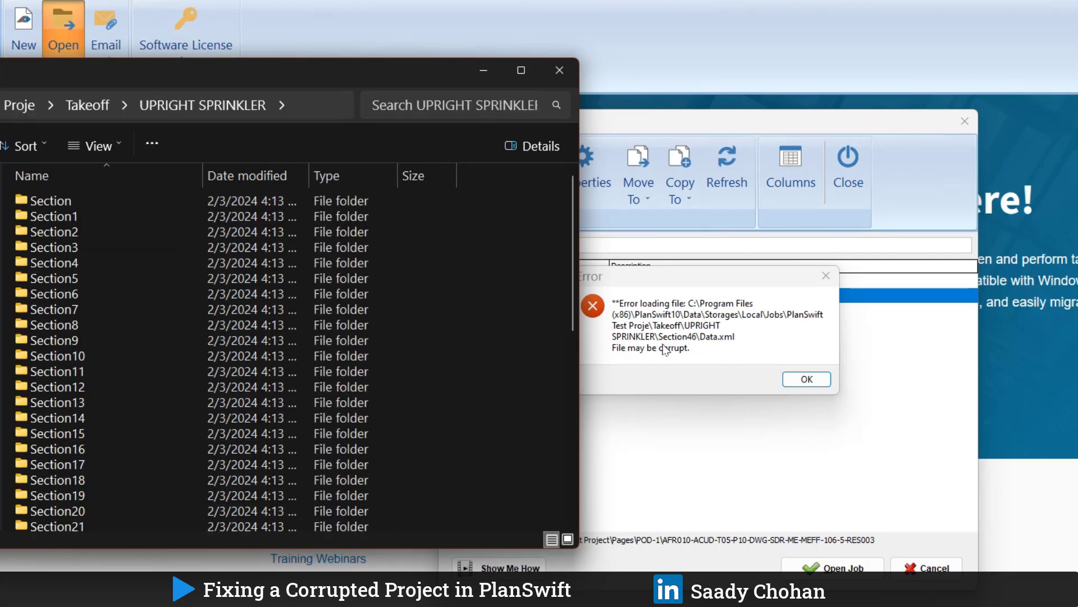
scroll(113, 292, "down", 5)
scroll(113, 292, "up", 3)
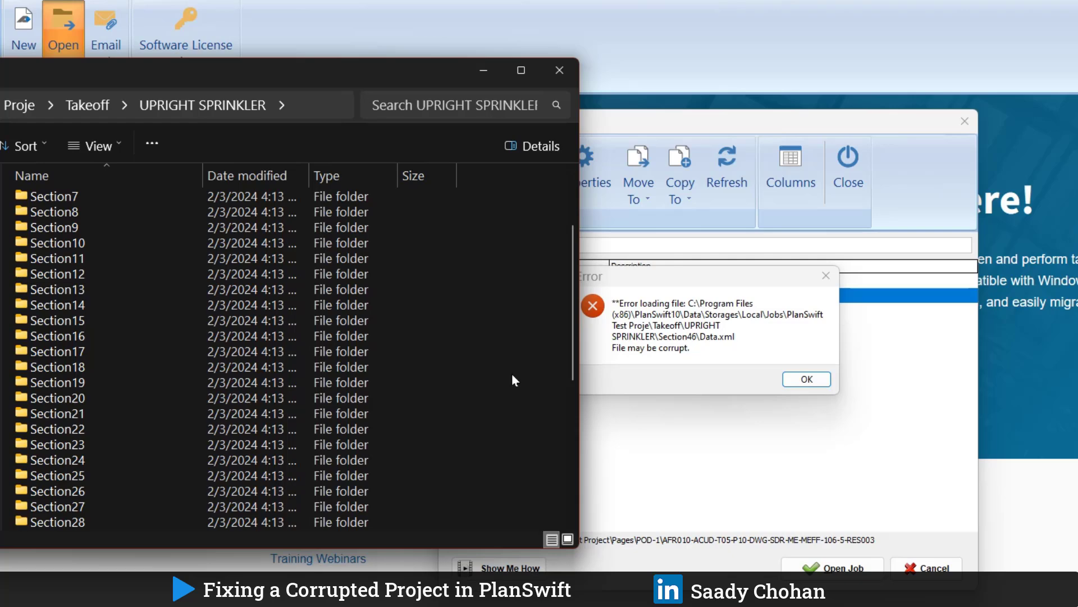
scroll(228, 417, "down", 6)
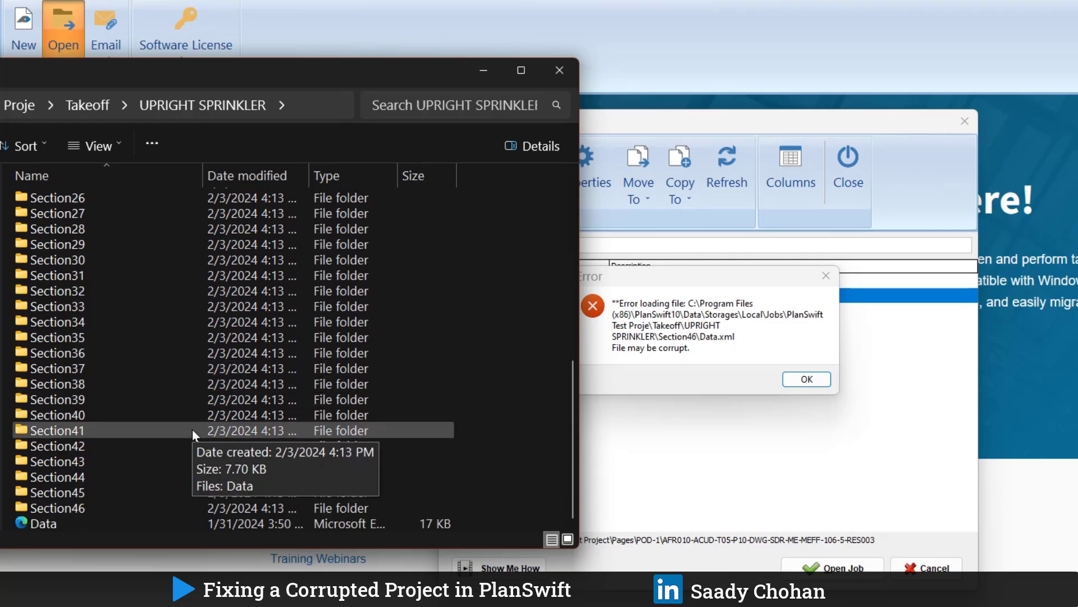
double_click(100, 504)
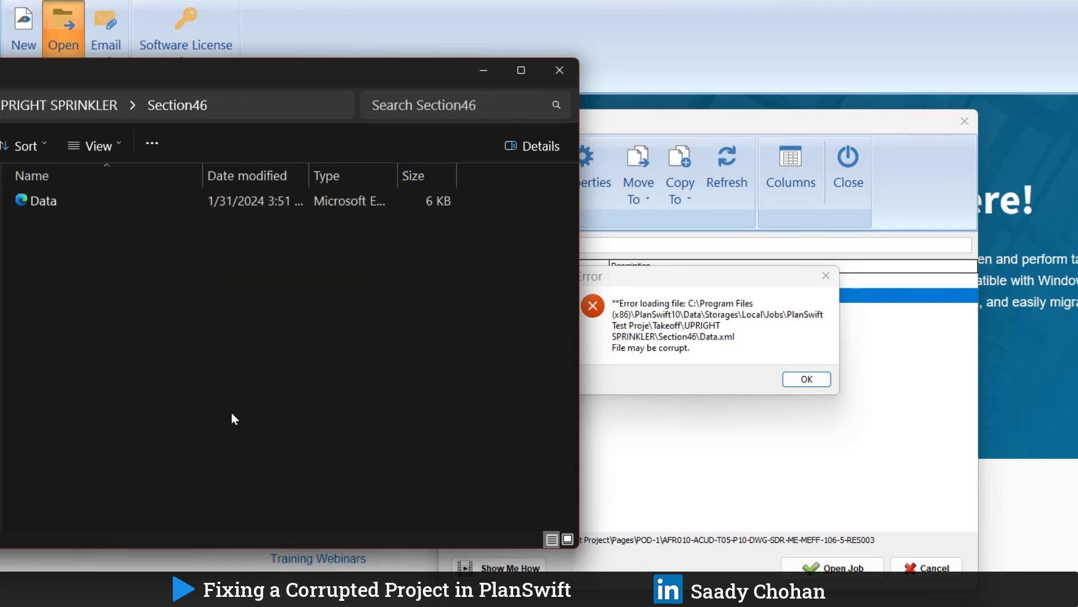
key("alt+Left")
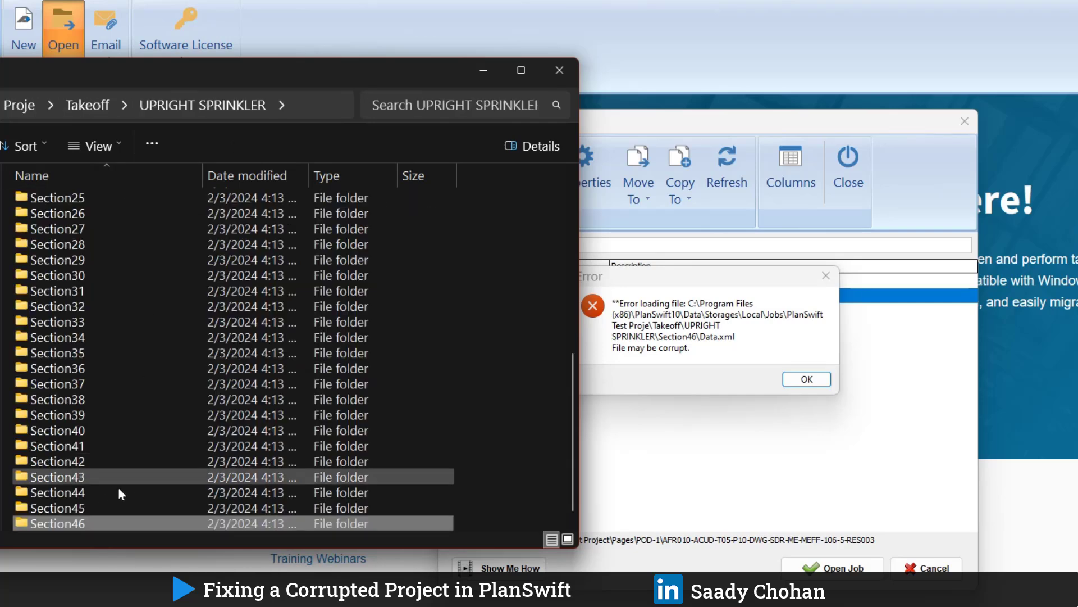
Copy the working Data file from the Section45 folder
double_click(86, 508)
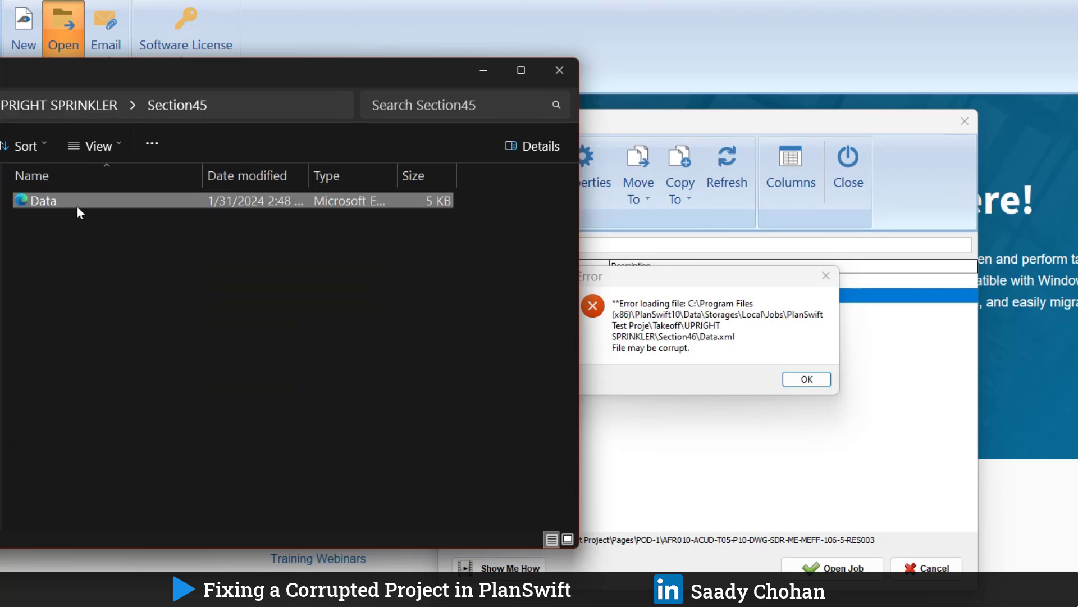
right_click(76, 207)
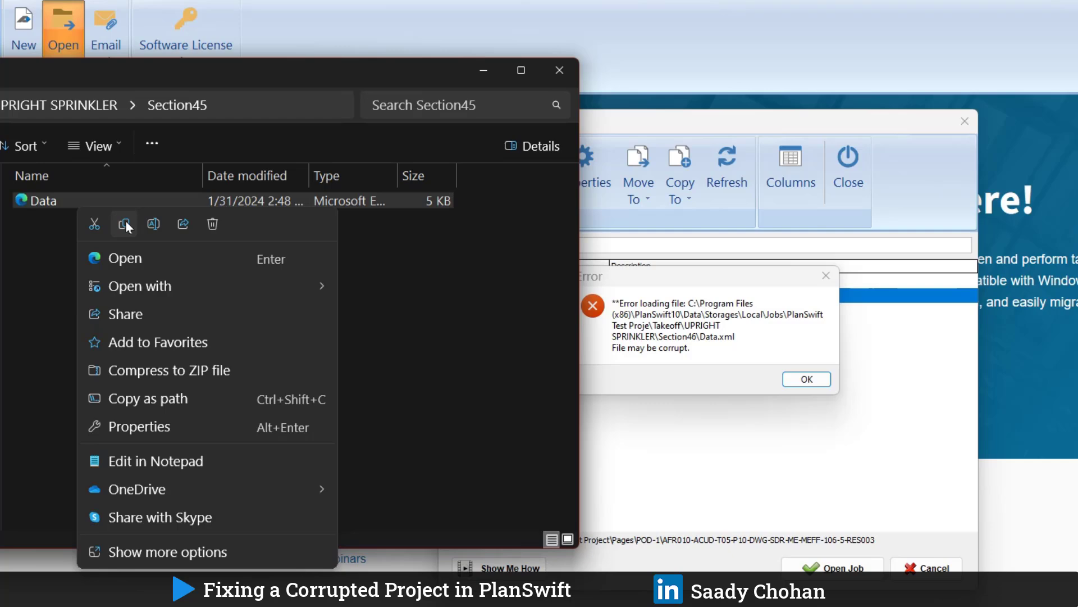
left_click(125, 221)
left_click_drag(190, 74, 351, 85)
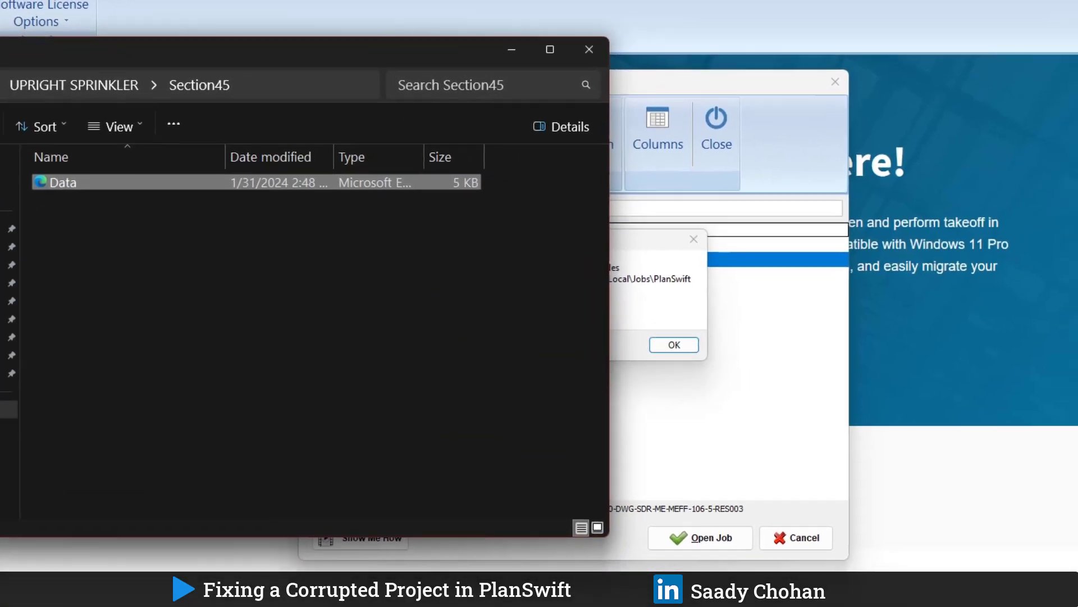
left_click_drag(0, 51, 142, 64)
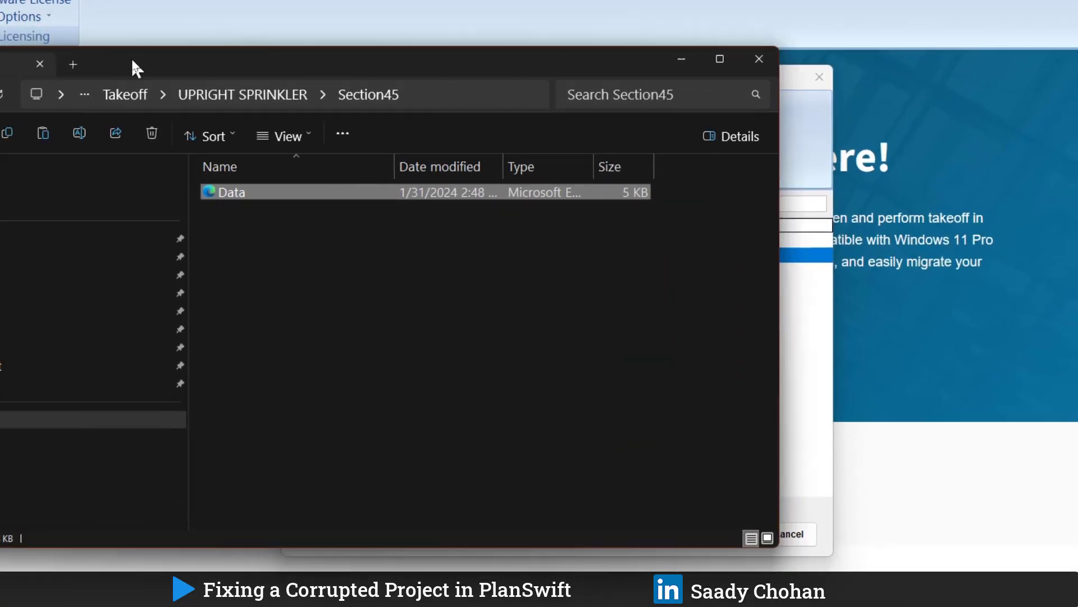
Paste it into Section46, replacing the corrupt Data file, then reopen the project in PlanSwift
left_click(258, 93)
scroll(286, 470, "down", 1)
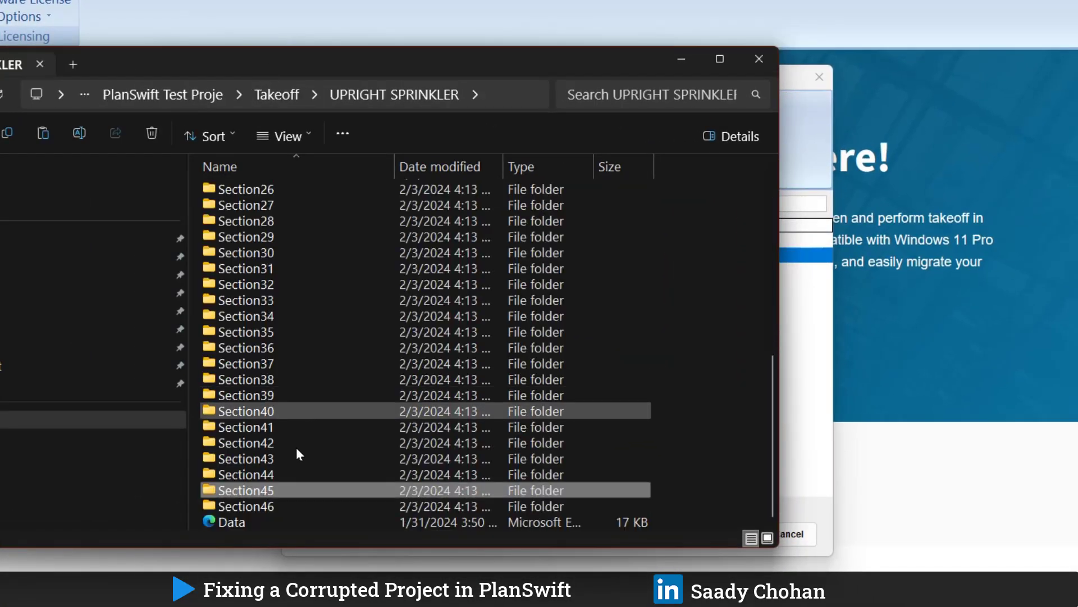
double_click(268, 511)
right_click(302, 305)
key("Escape")
key("ctrl+v")
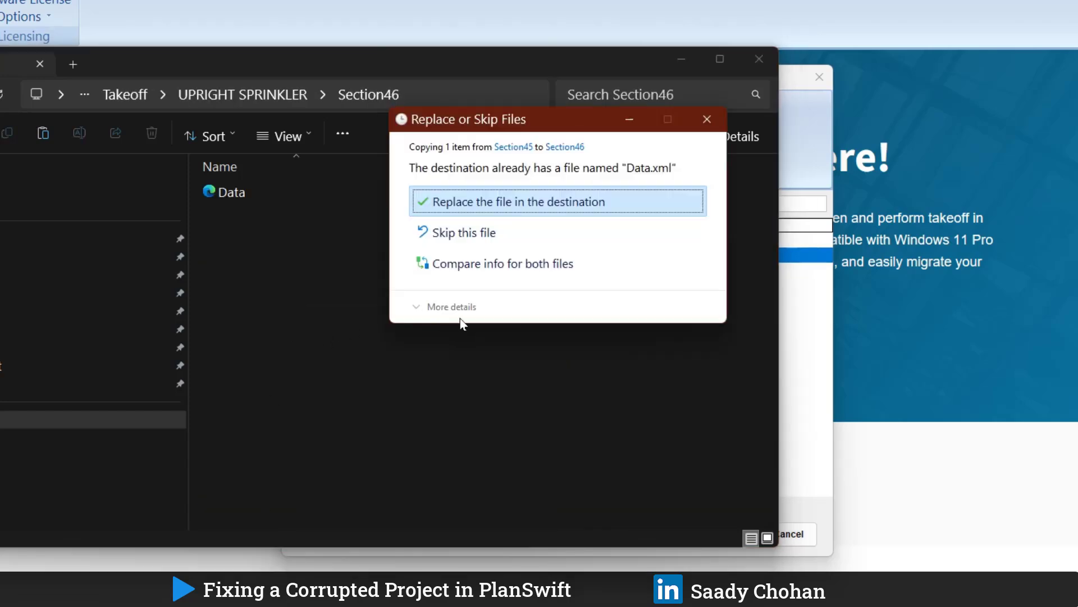
left_click(471, 201)
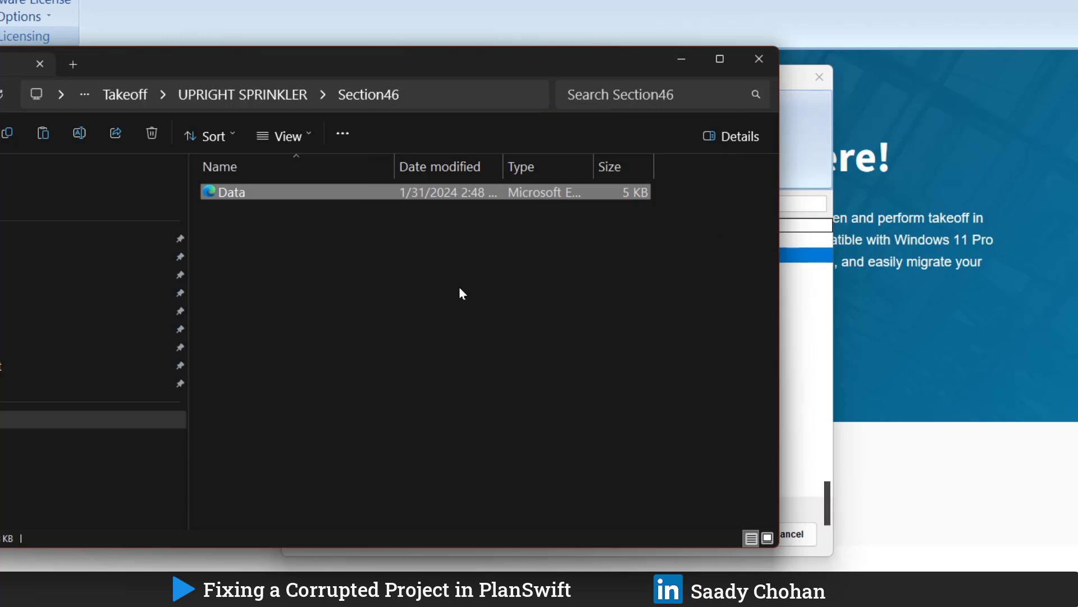
left_click(682, 59)
double_click(609, 256)
Dismiss the corrupt-file error and the access-violation message at address 0040576A
left_click(660, 344)
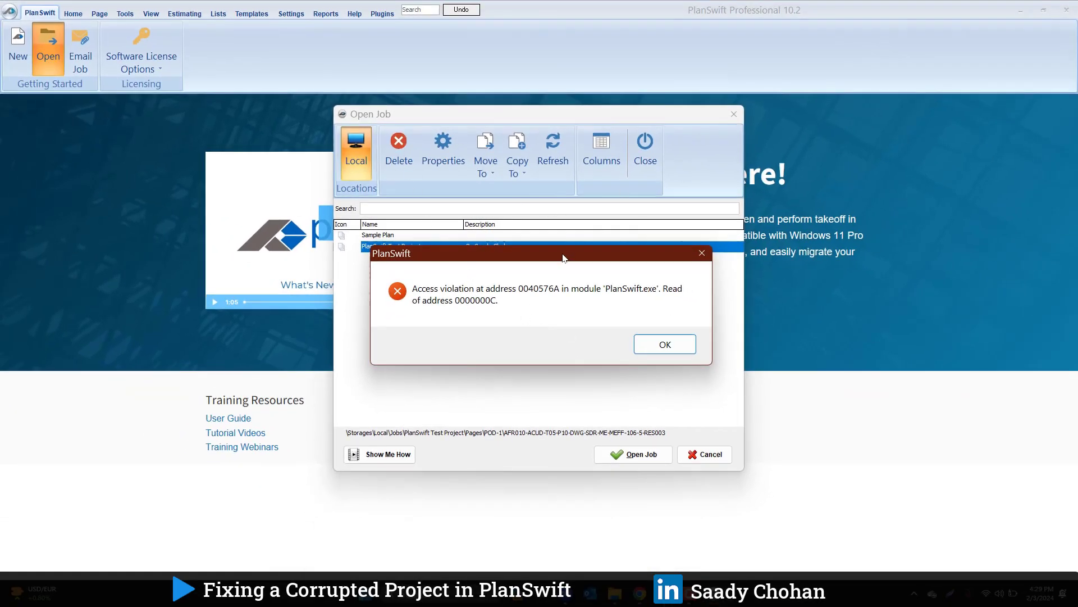
left_click_drag(563, 258, 570, 312)
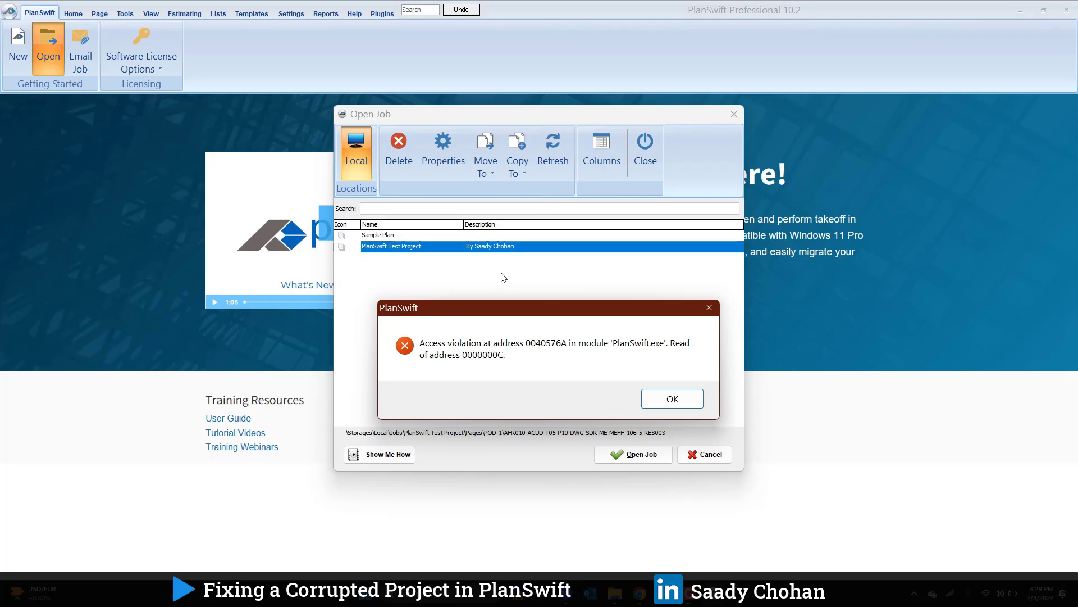
left_click(662, 403)
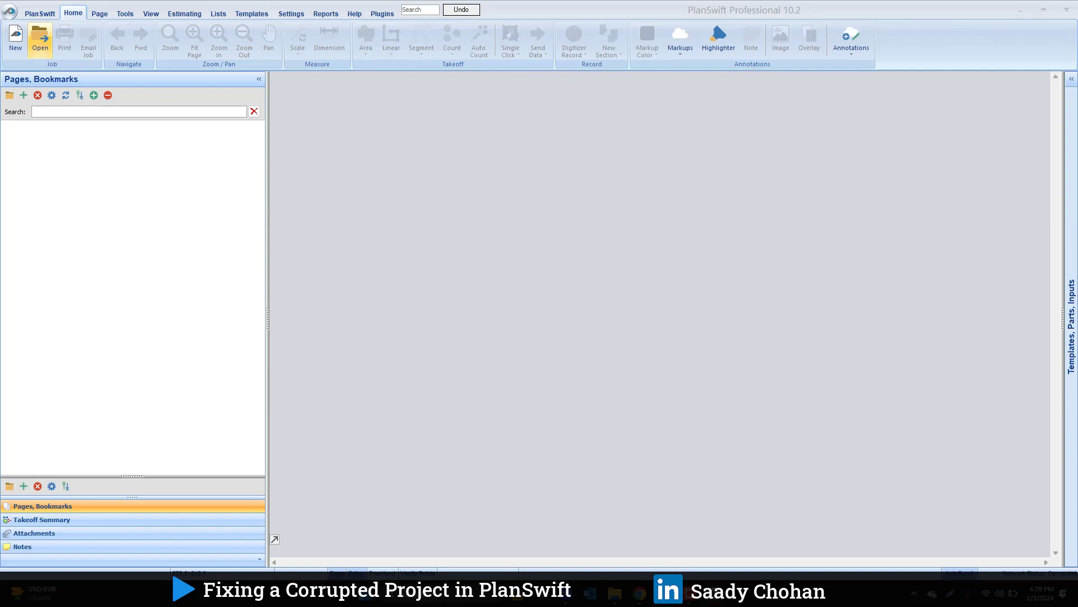
Launch Task Manager from the taskbar to end the stuck PlanSwift session
right_click(814, 597)
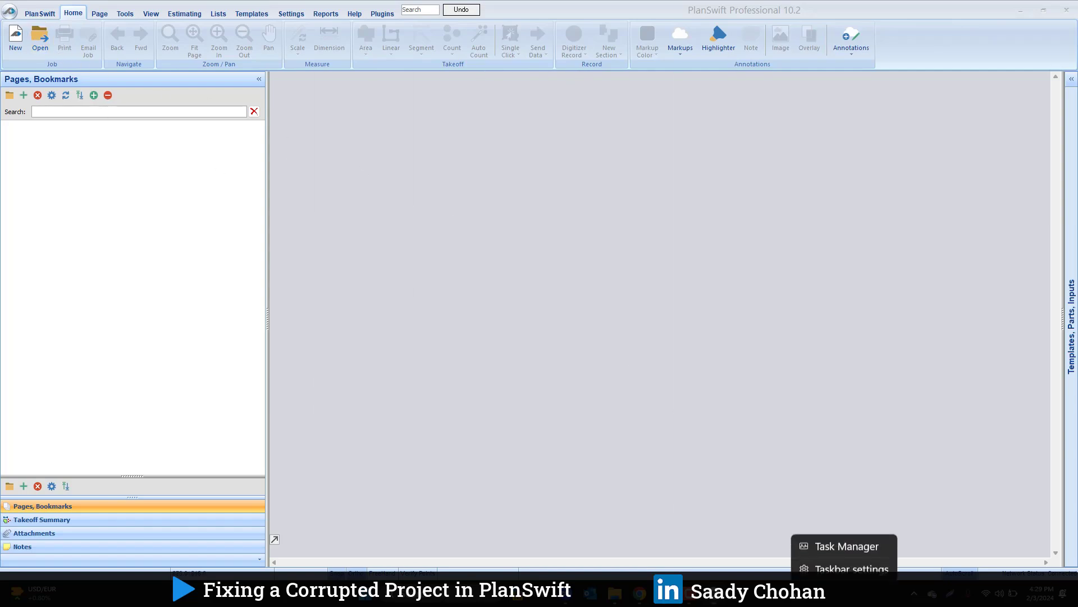
left_click(820, 545)
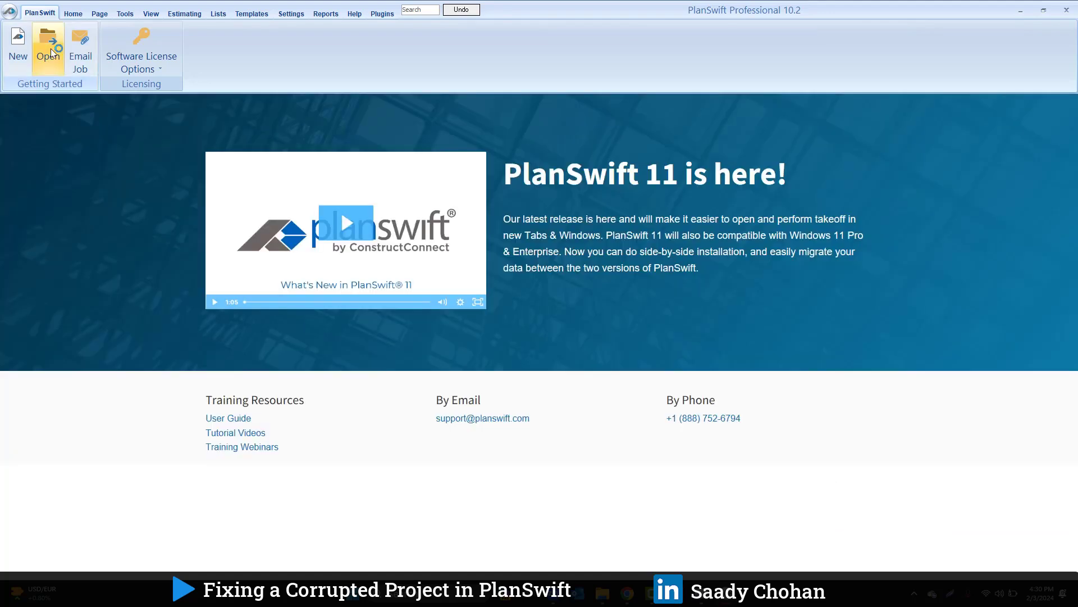
Open the PlanSwift Test Project job from the saved jobs list
left_click(51, 48)
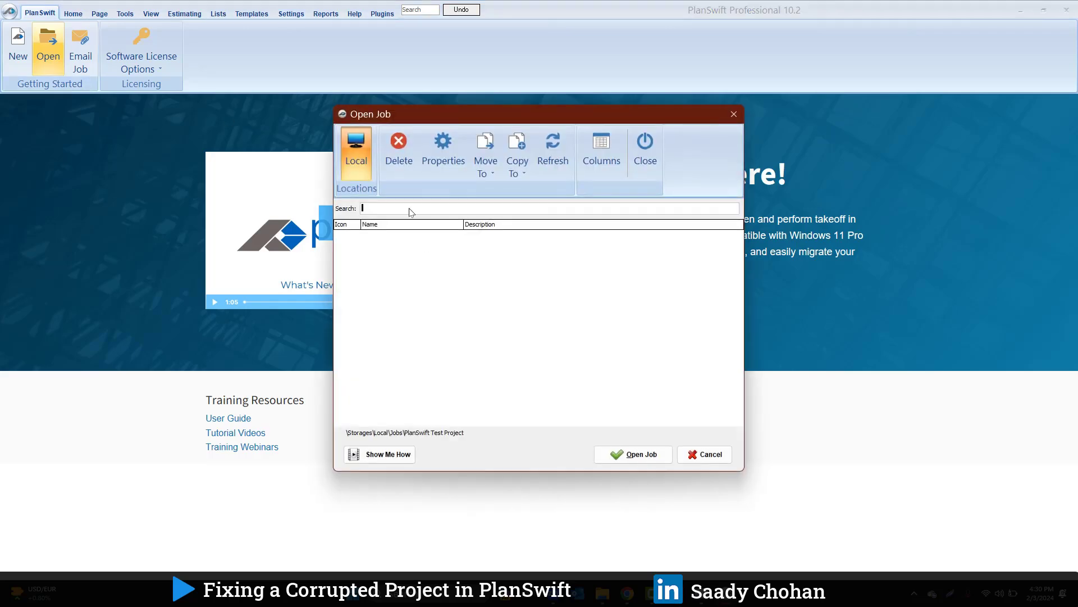
left_click(414, 247)
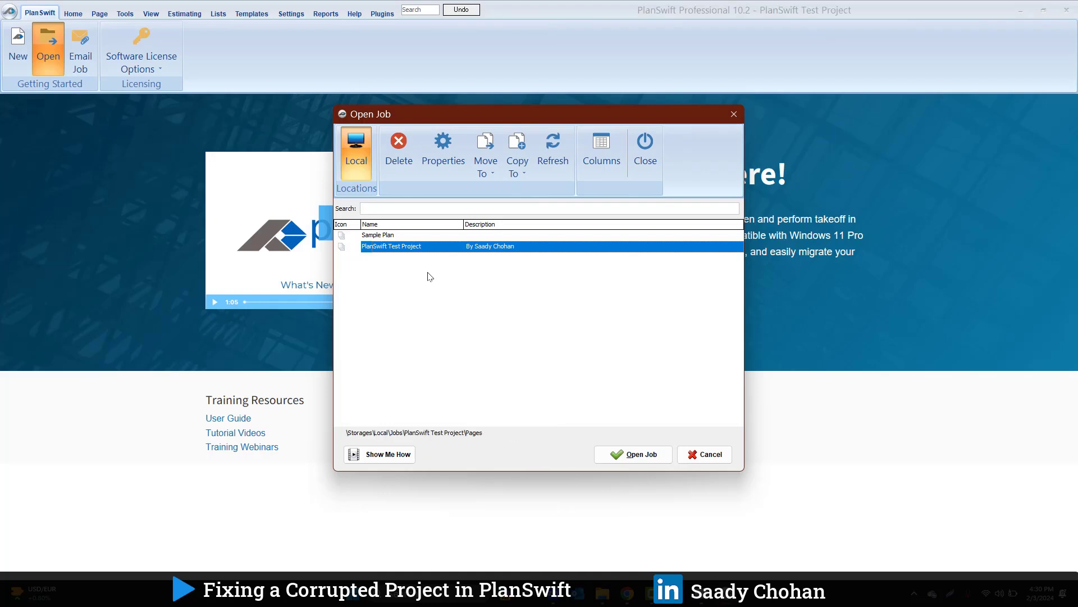
scroll(396, 267, "up", 3)
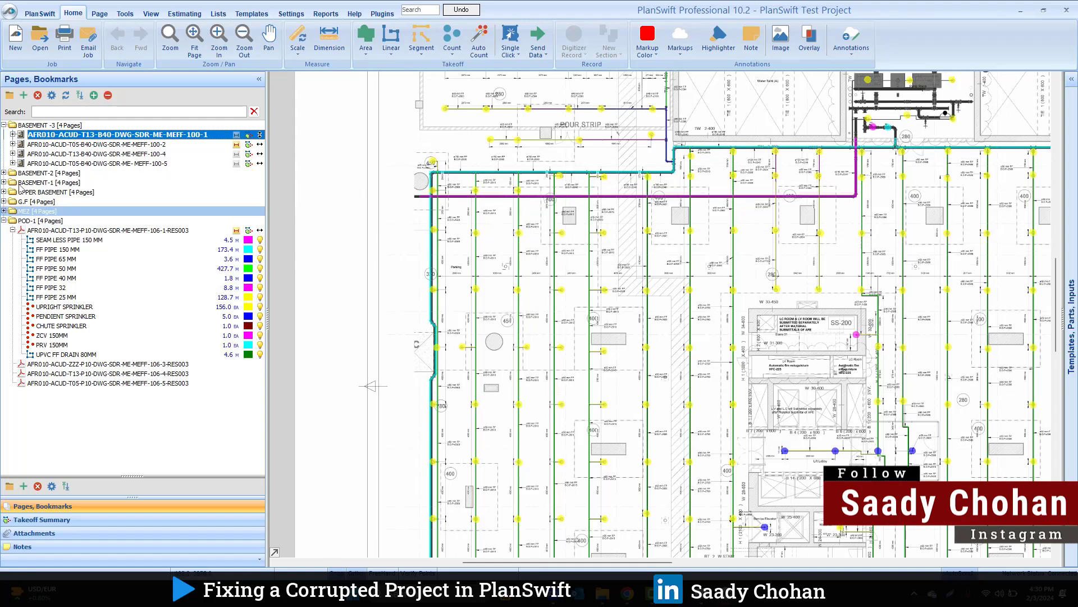
Expand and collapse the BASEMENT-2 and BASEMENT-1 page folders to check their pages
left_click(4, 173)
left_click(4, 221)
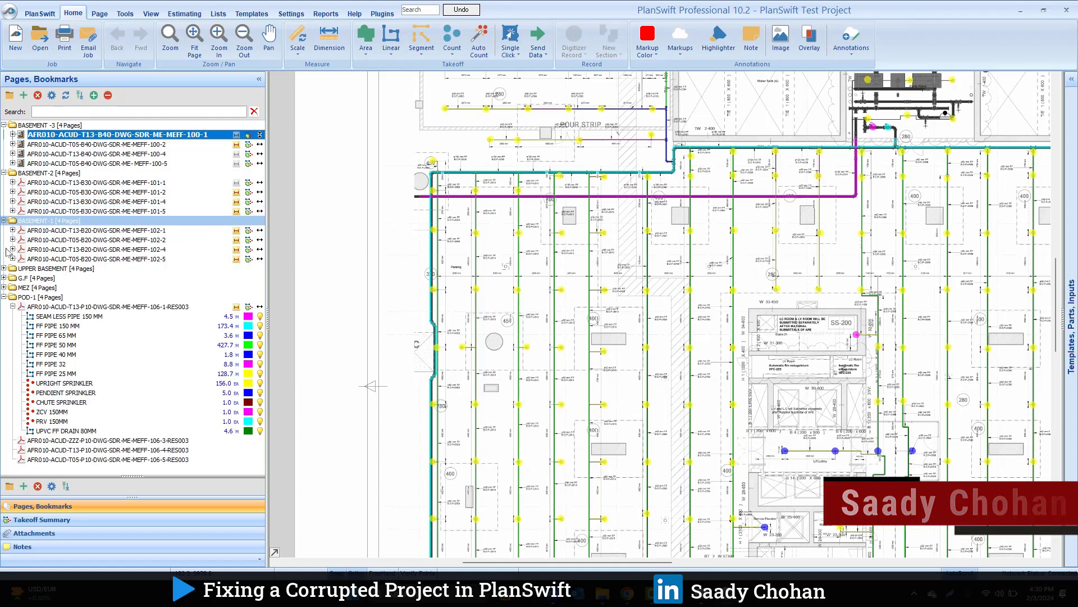
left_click(4, 221)
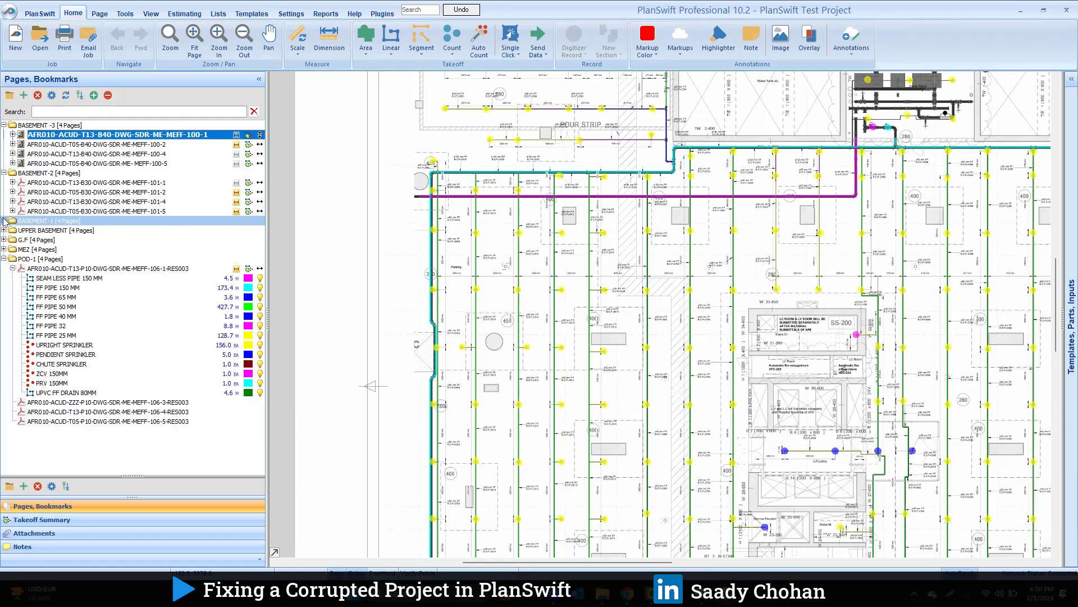
left_click(4, 173)
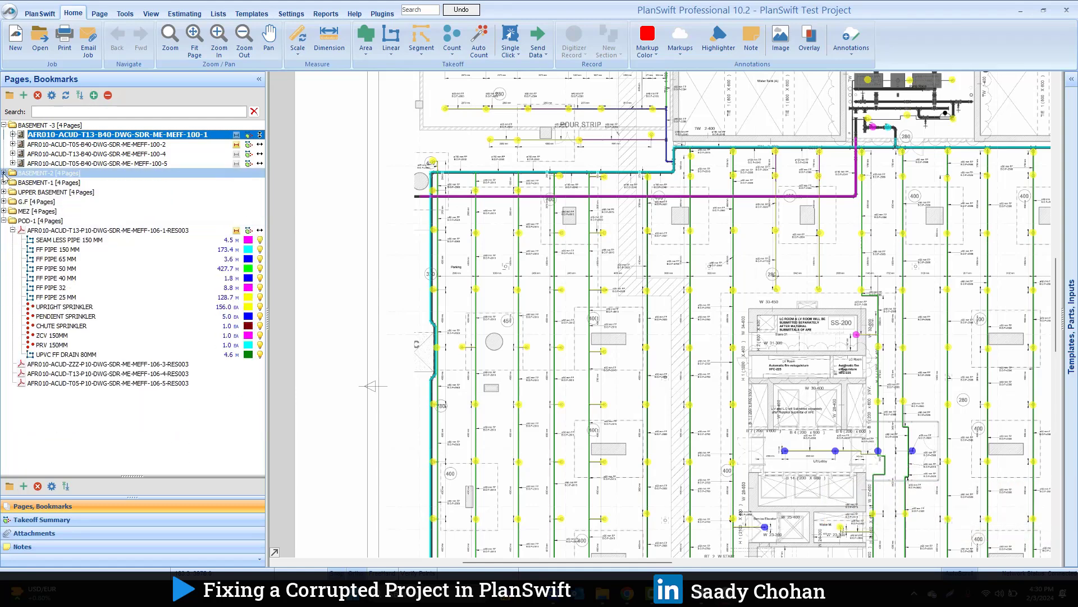
Show page 100-2's takeoff items, select ZCV 150MM, and view the estimate quantities
left_click(13, 145)
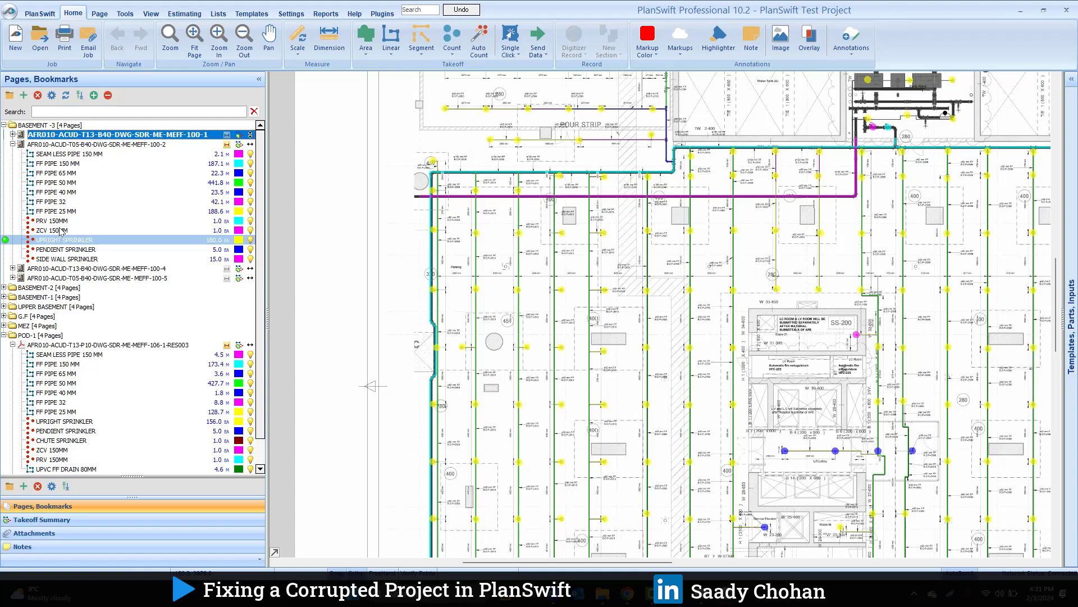
left_click(59, 231)
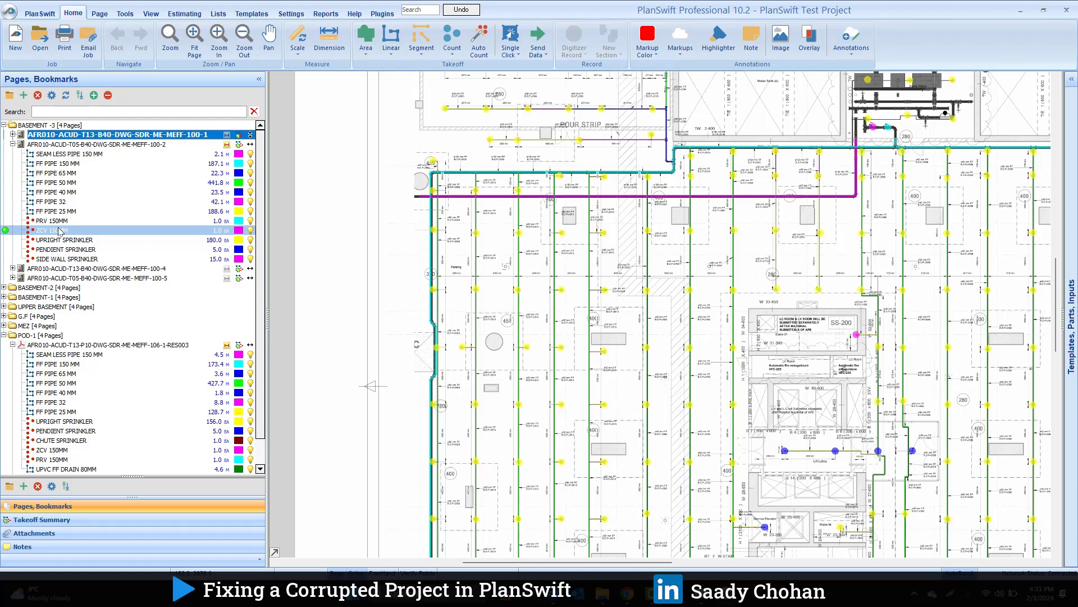
left_click(185, 13)
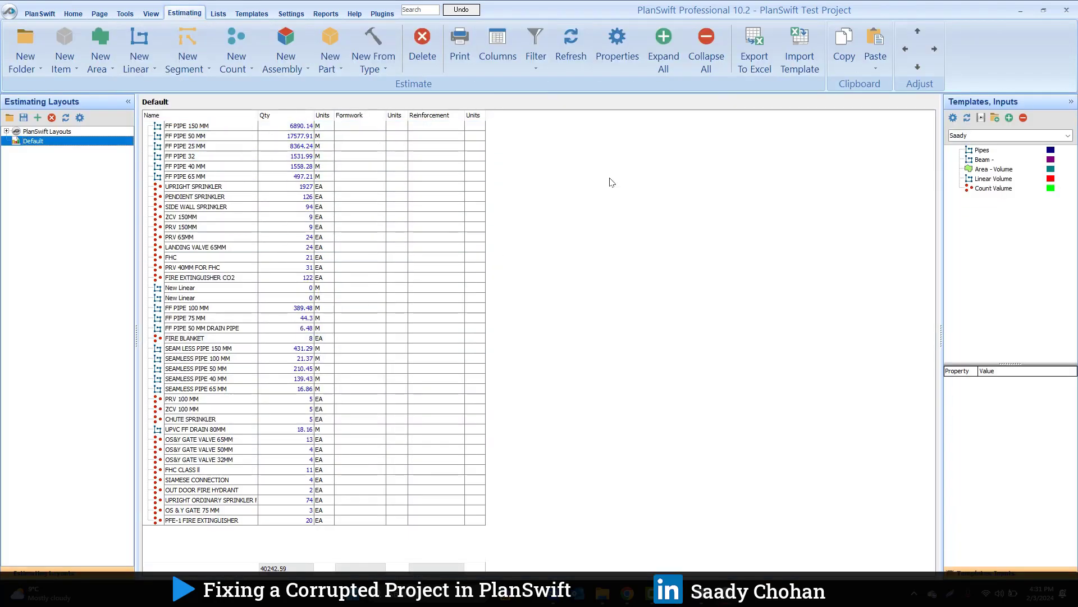
left_click(79, 15)
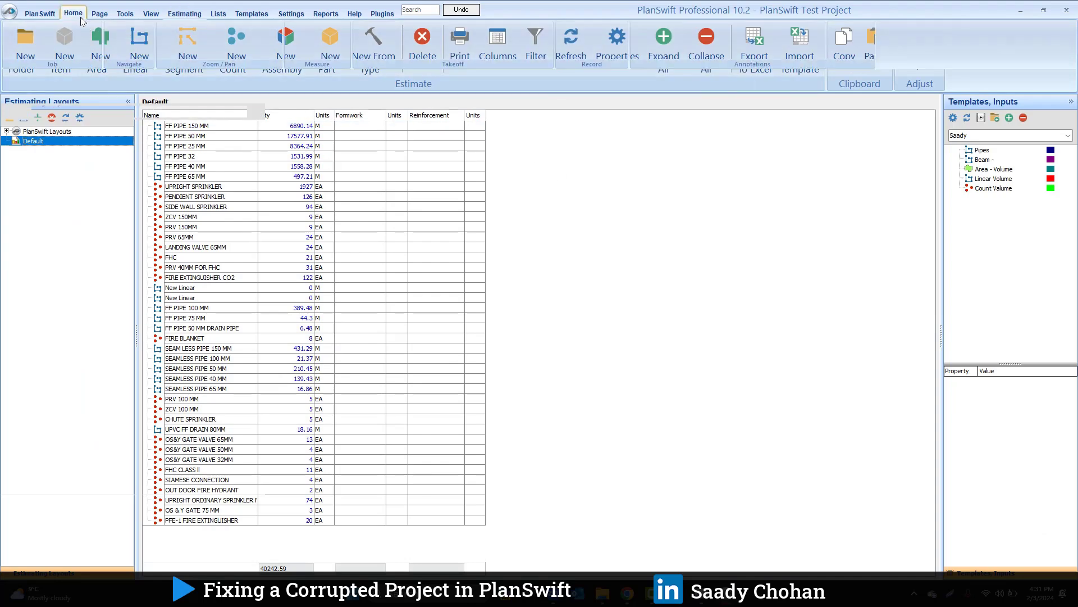